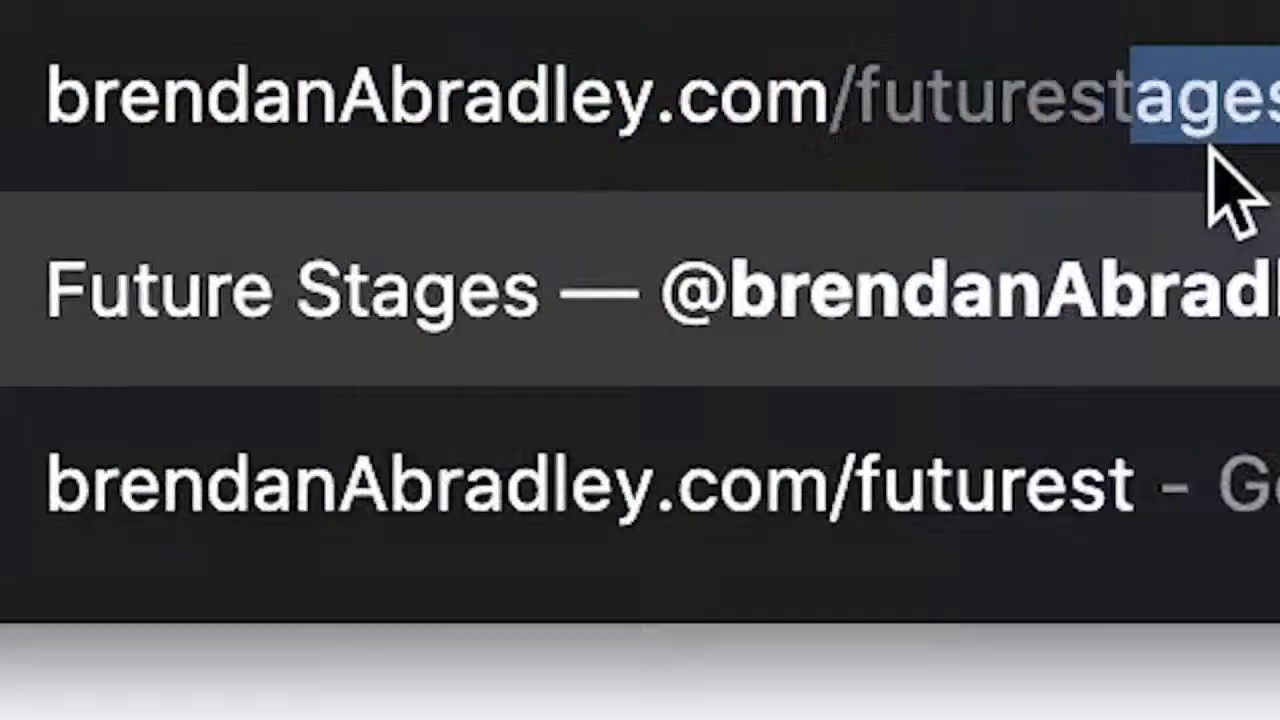
# - Open the Future Stages web page and walk through the virtual theatre entrance up to the stage
pyautogui.press('Return')
pyautogui.scroll(-10, 1017, 460)
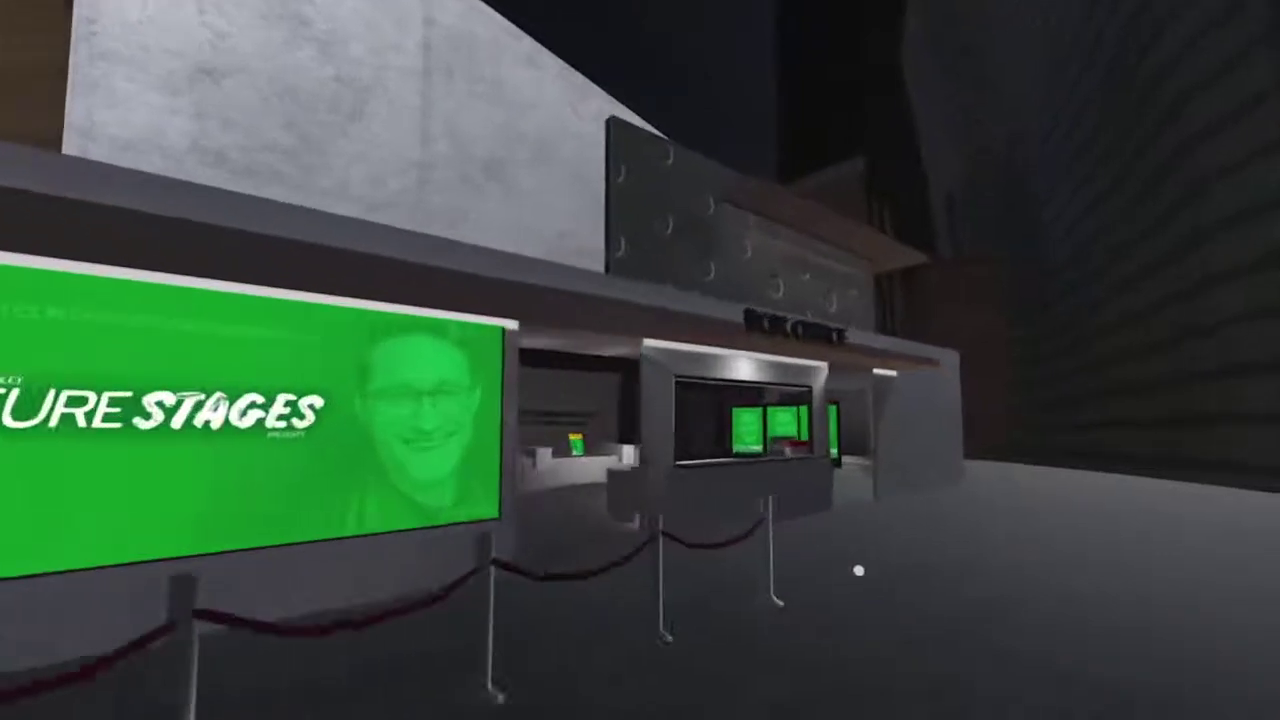
pyautogui.press('w')
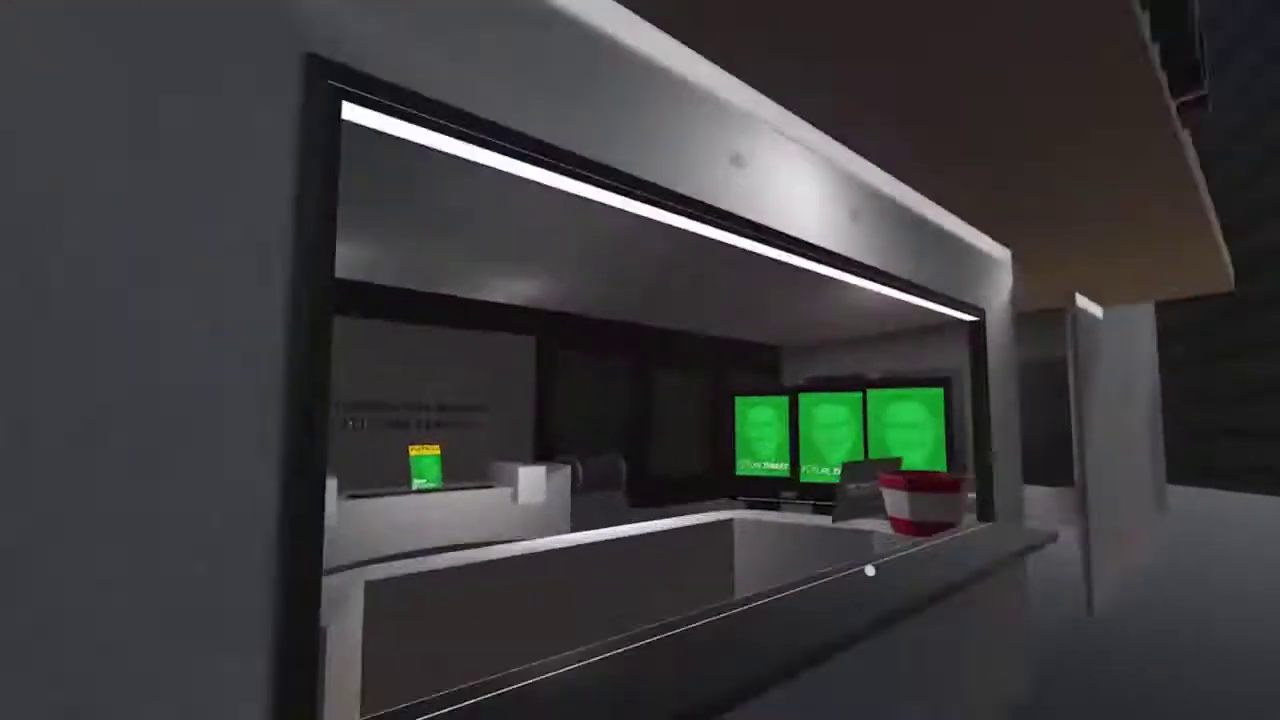
pyautogui.press('w')
pyautogui.press('a')
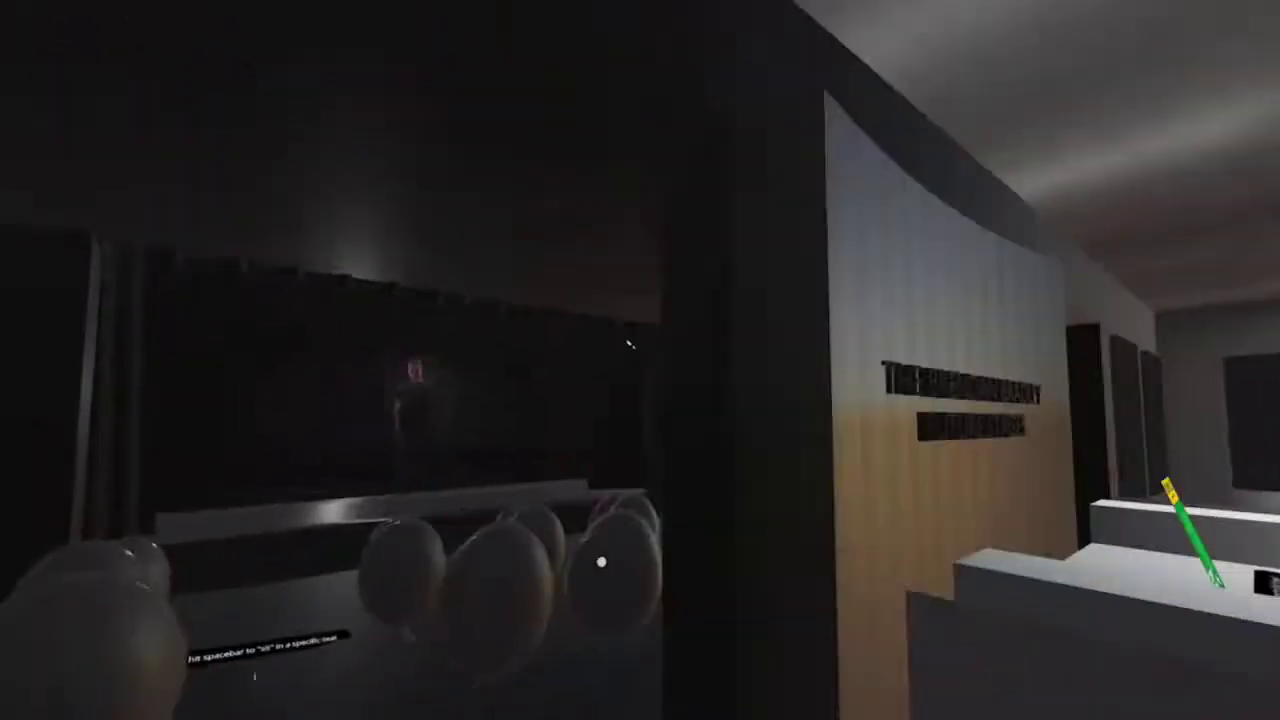
pyautogui.press('w')
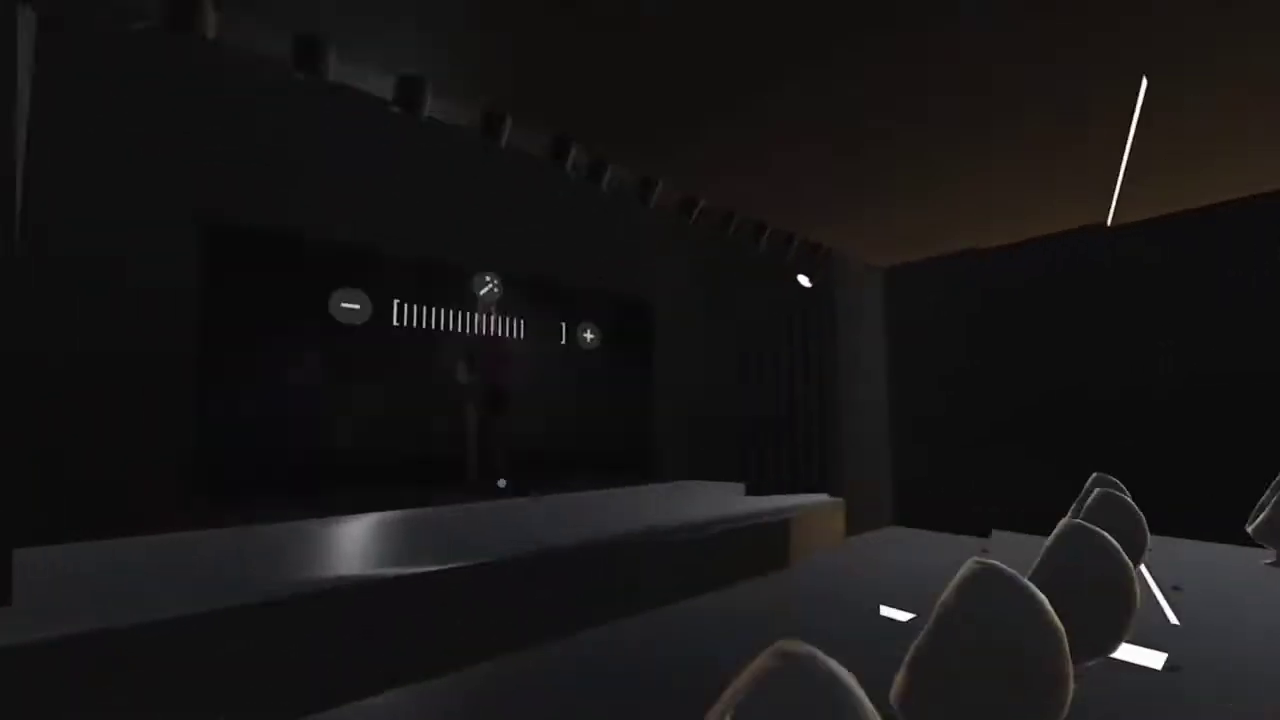
pyautogui.press('w')
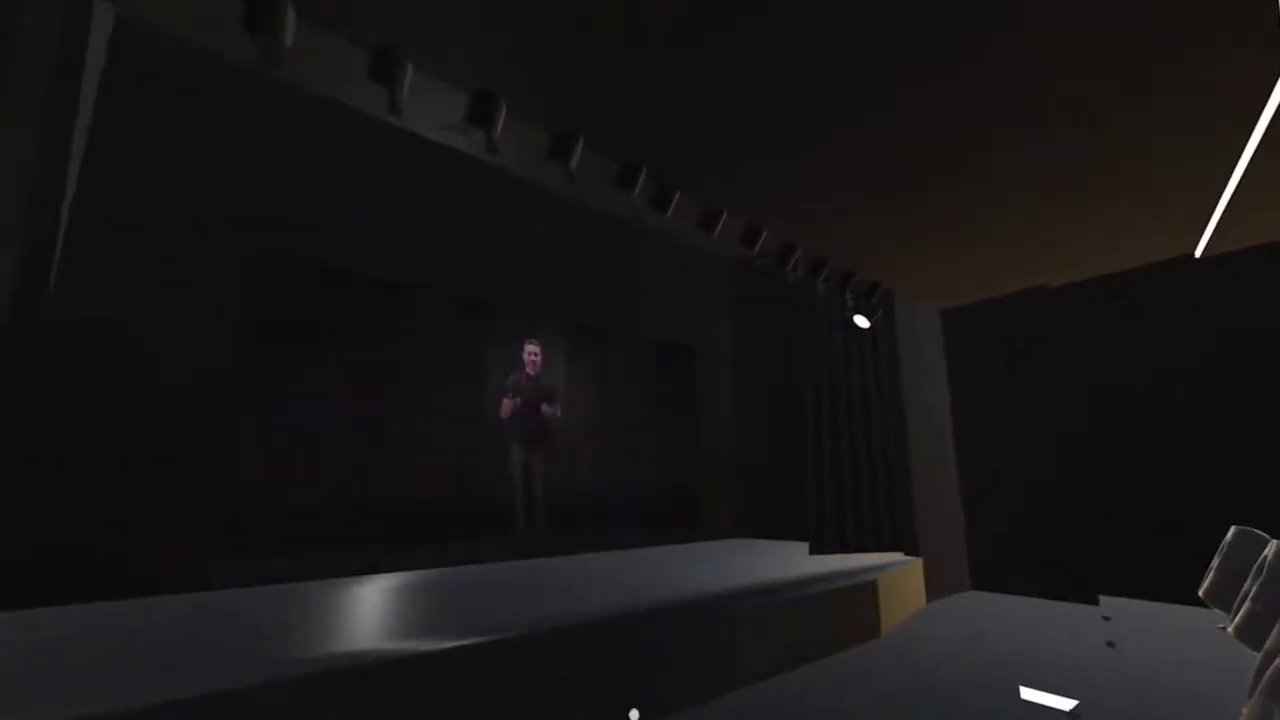
pyautogui.press('w')
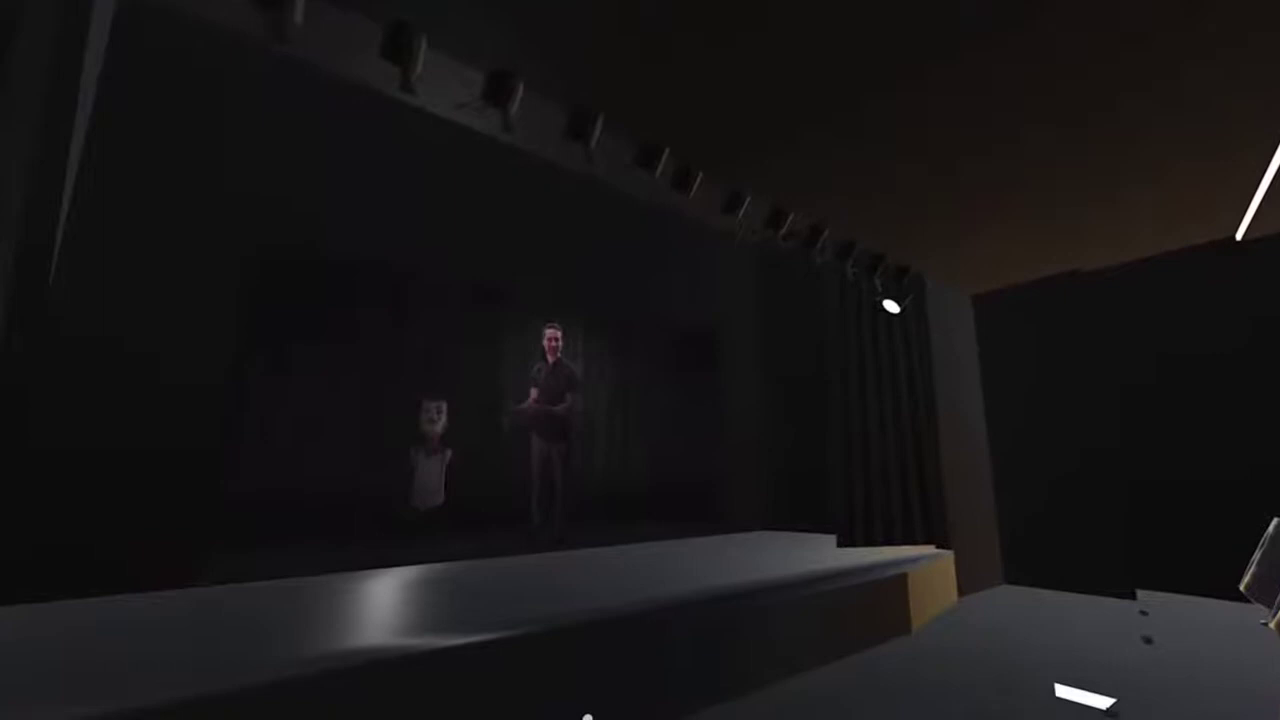
pyautogui.press('w')
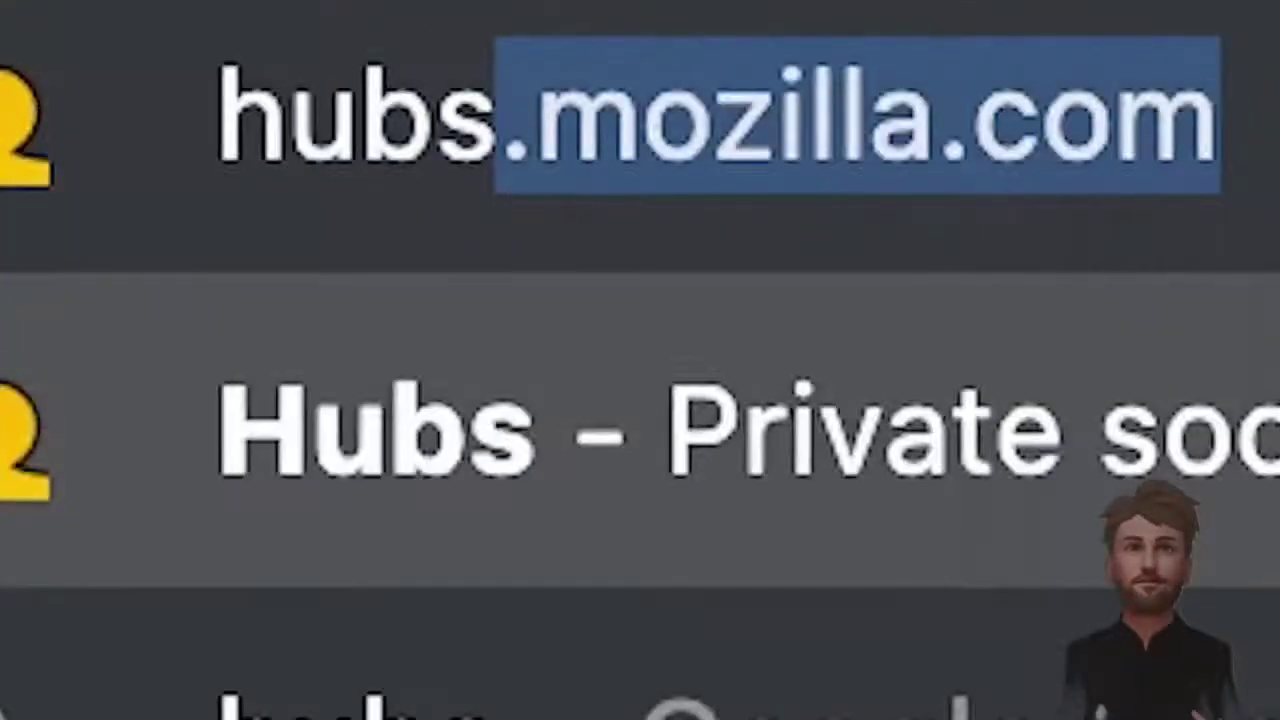
# - Go to hubs.mozilla.com and create a new room
pyautogui.press('Return')
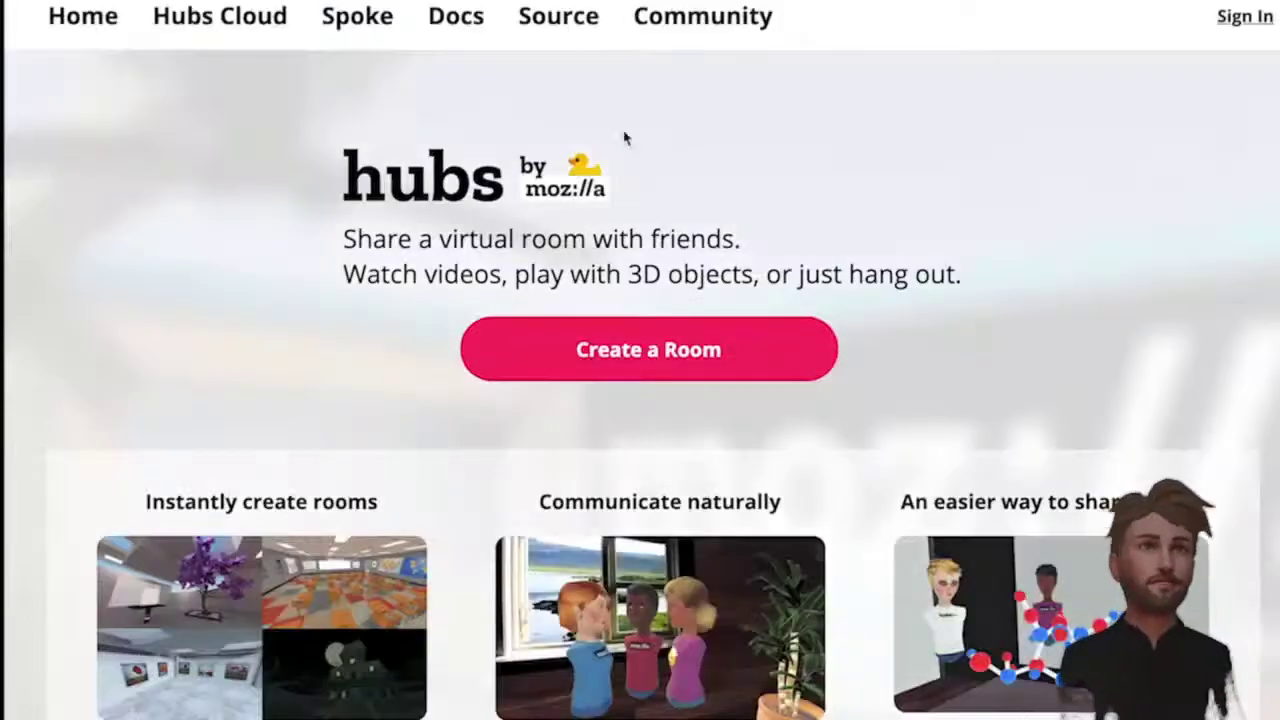
pyautogui.click(648, 350)
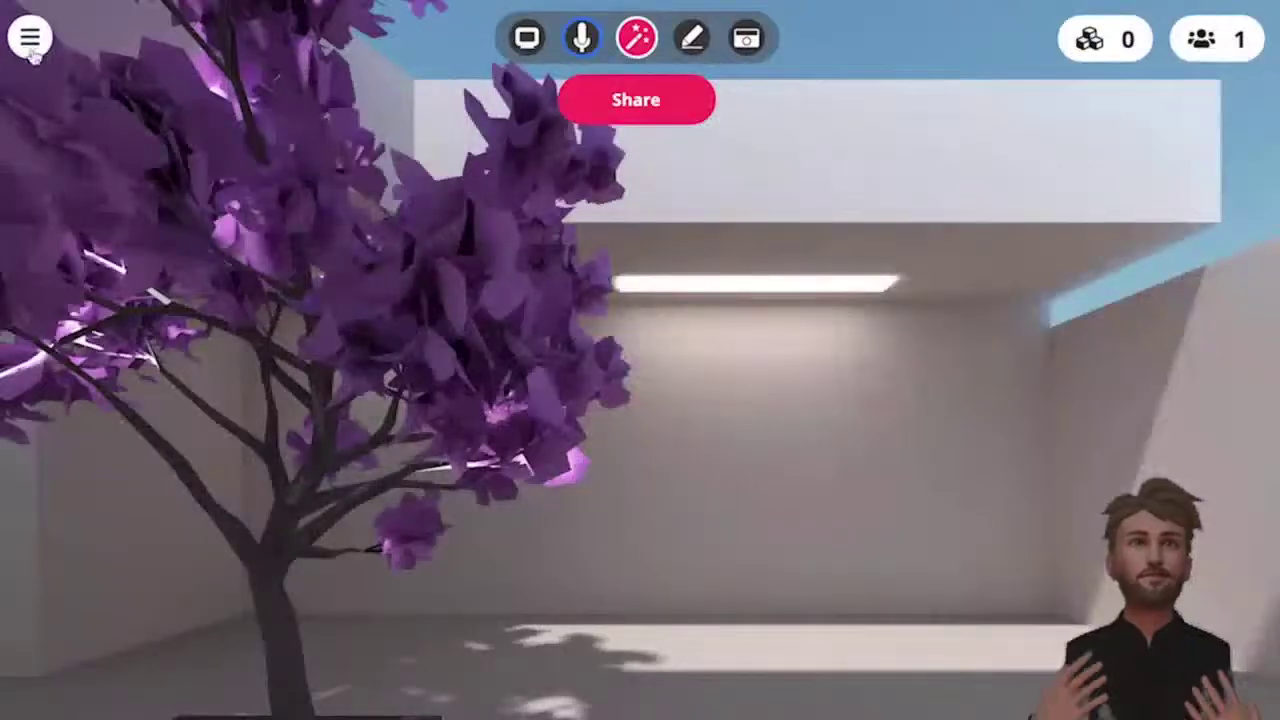
# - Sign in when choosing a scene for the room and load the empty blue grid scene
pyautogui.click(30, 40)
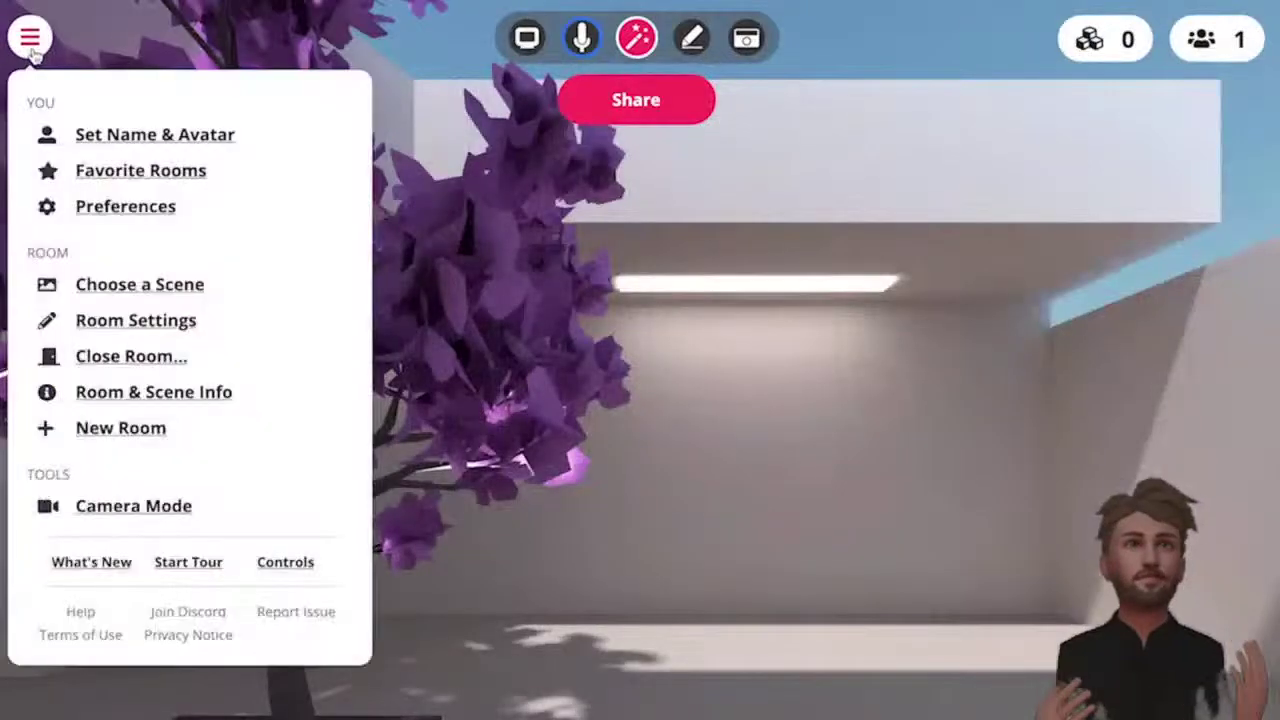
pyautogui.click(116, 284)
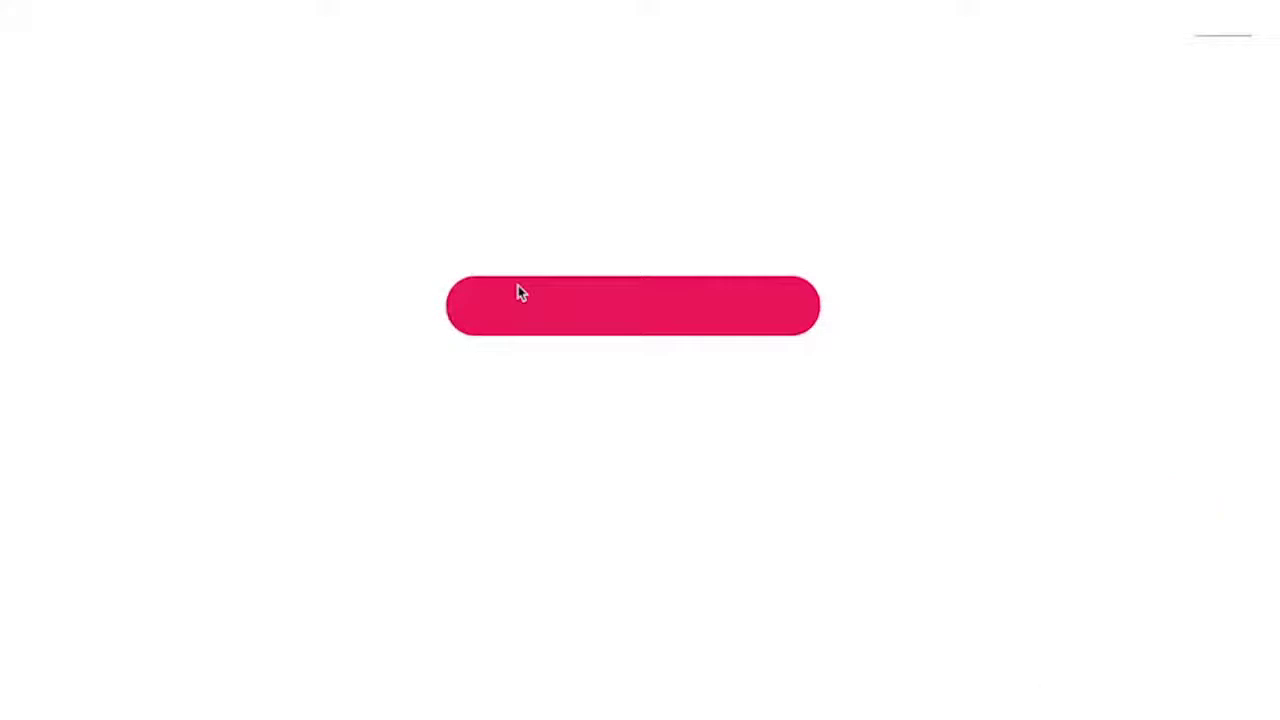
pyautogui.click(518, 288)
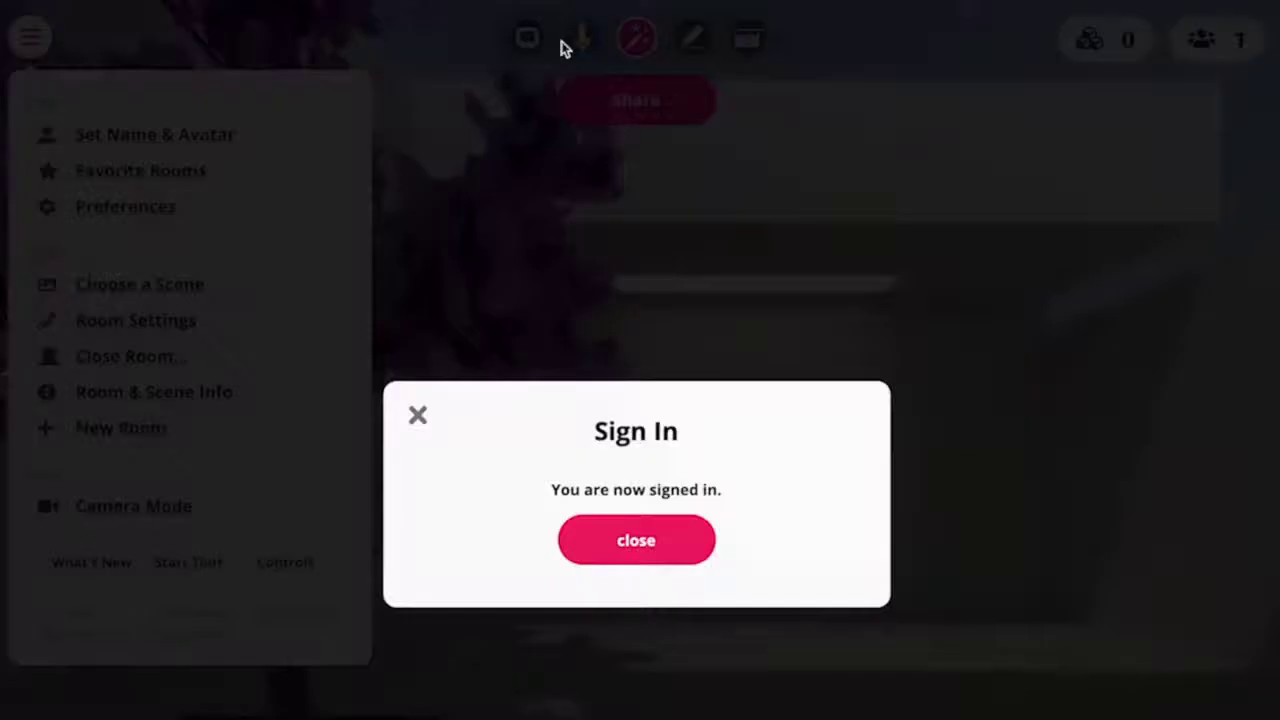
pyautogui.click(630, 541)
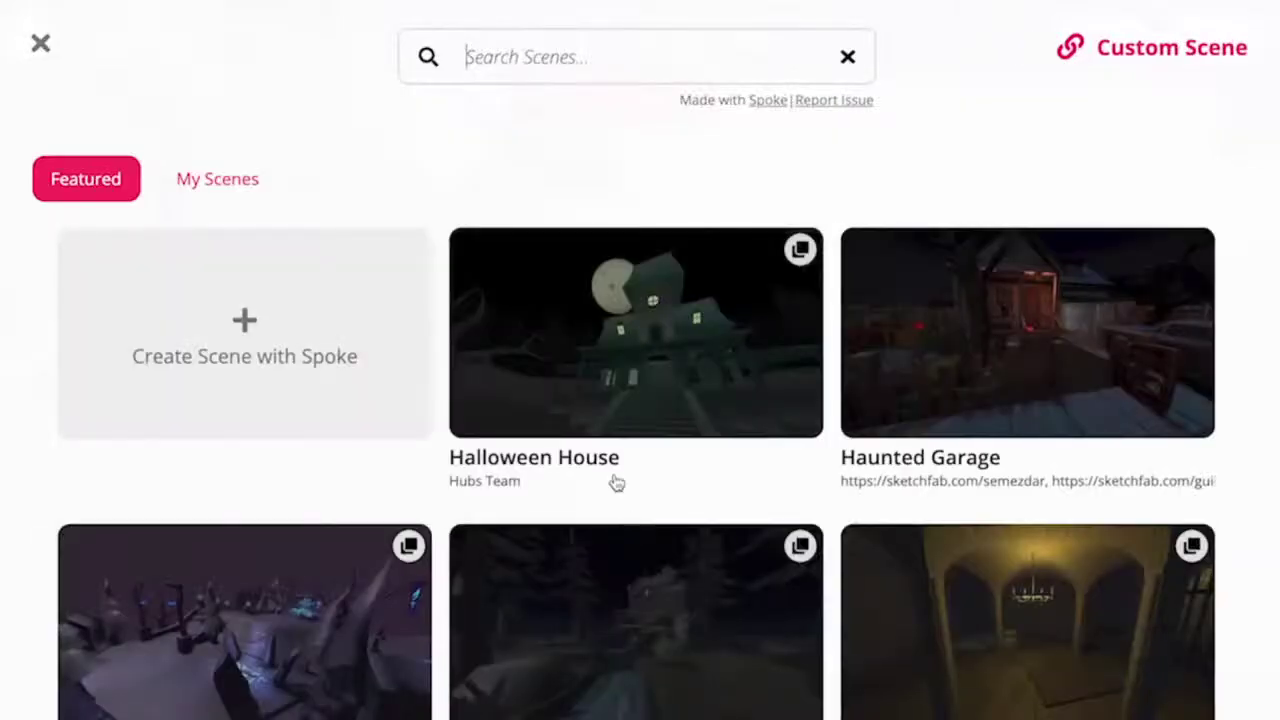
pyautogui.scroll(-10, 620, 484)
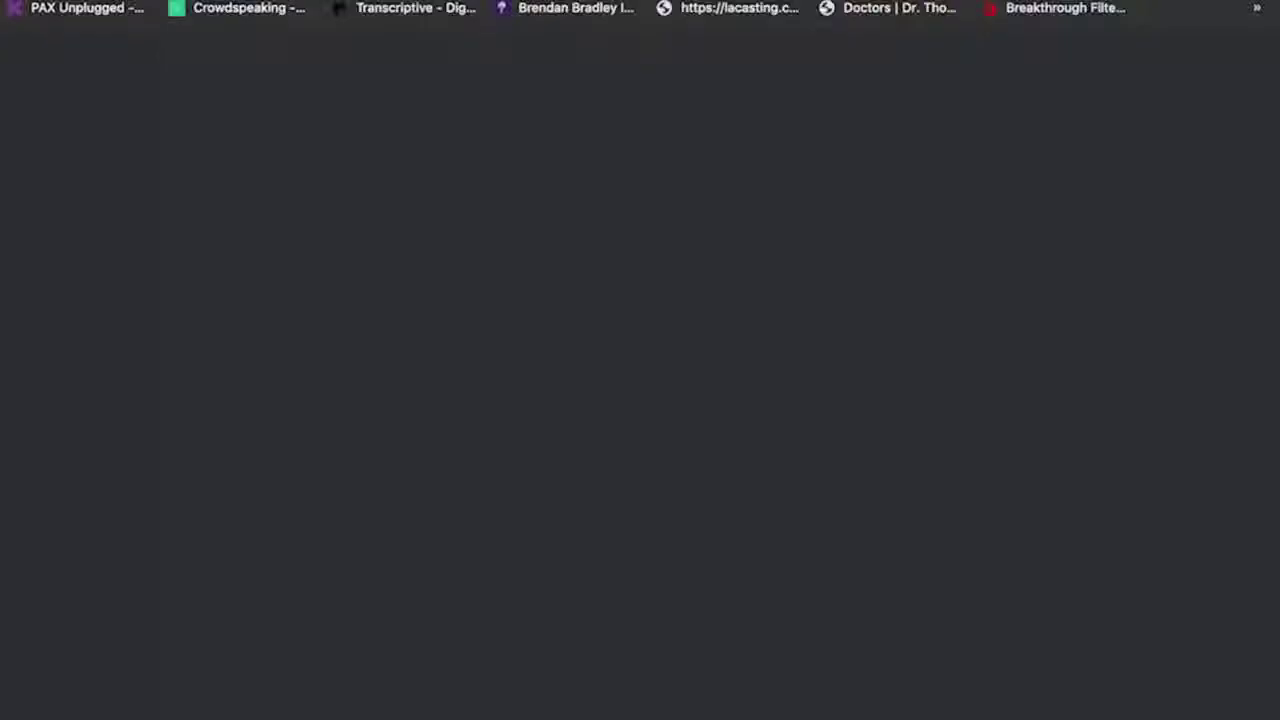
# - Search Google Images for "green screen texture"
pyautogui.write('green te')
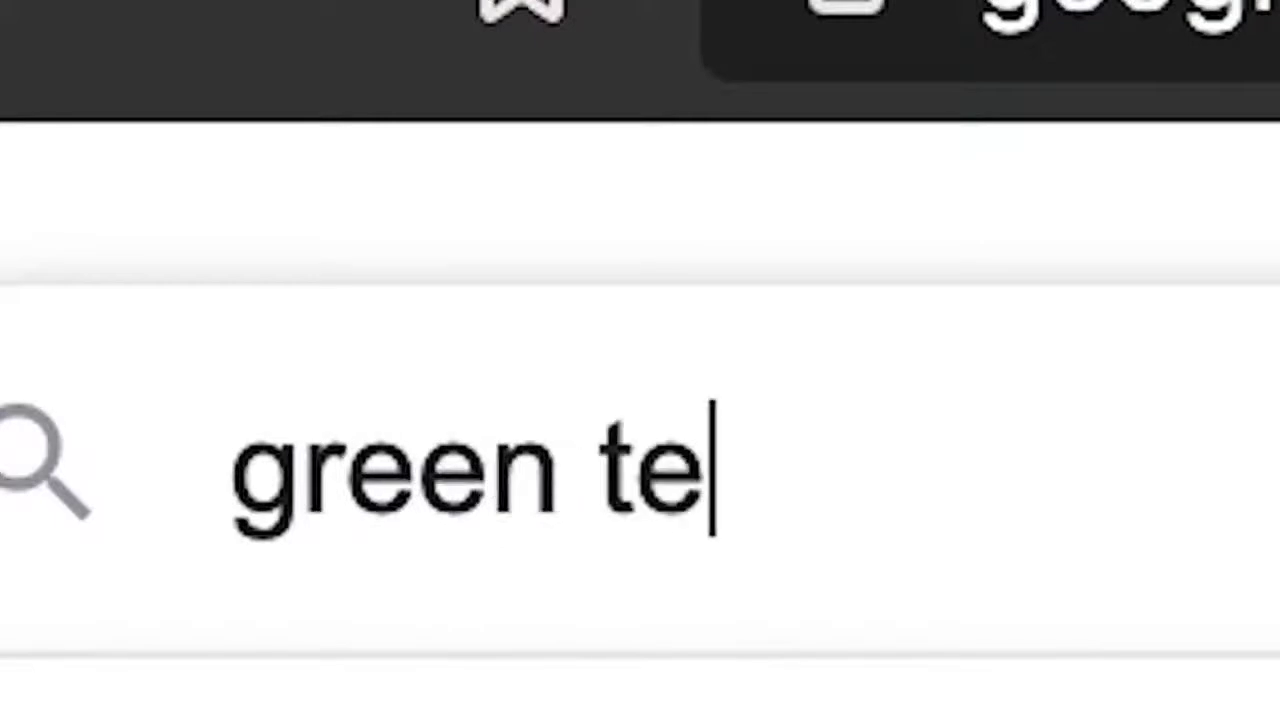
pyautogui.press('BackSpace')
pyautogui.press('BackSpace')
pyautogui.write('screen texture')
pyautogui.press('Return')
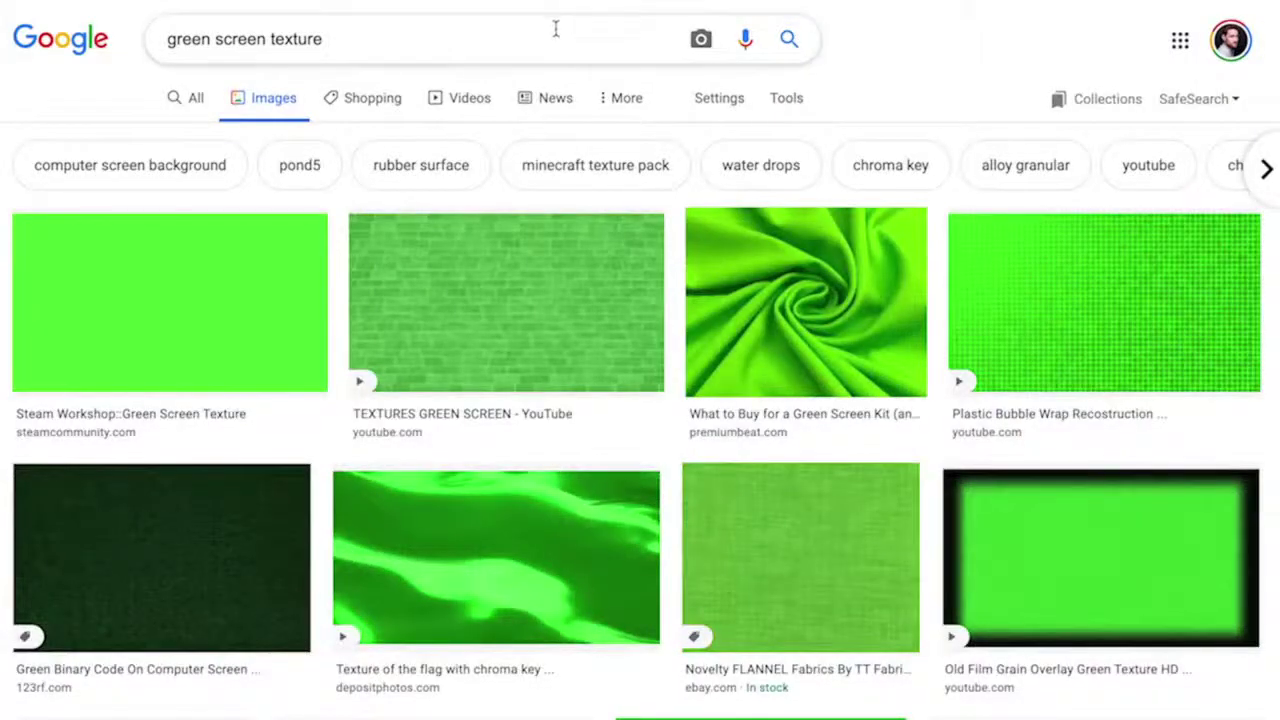
# - Copy the image address of the plain green Steam Workshop texture
pyautogui.click(222, 305)
pyautogui.rightClick(948, 258)
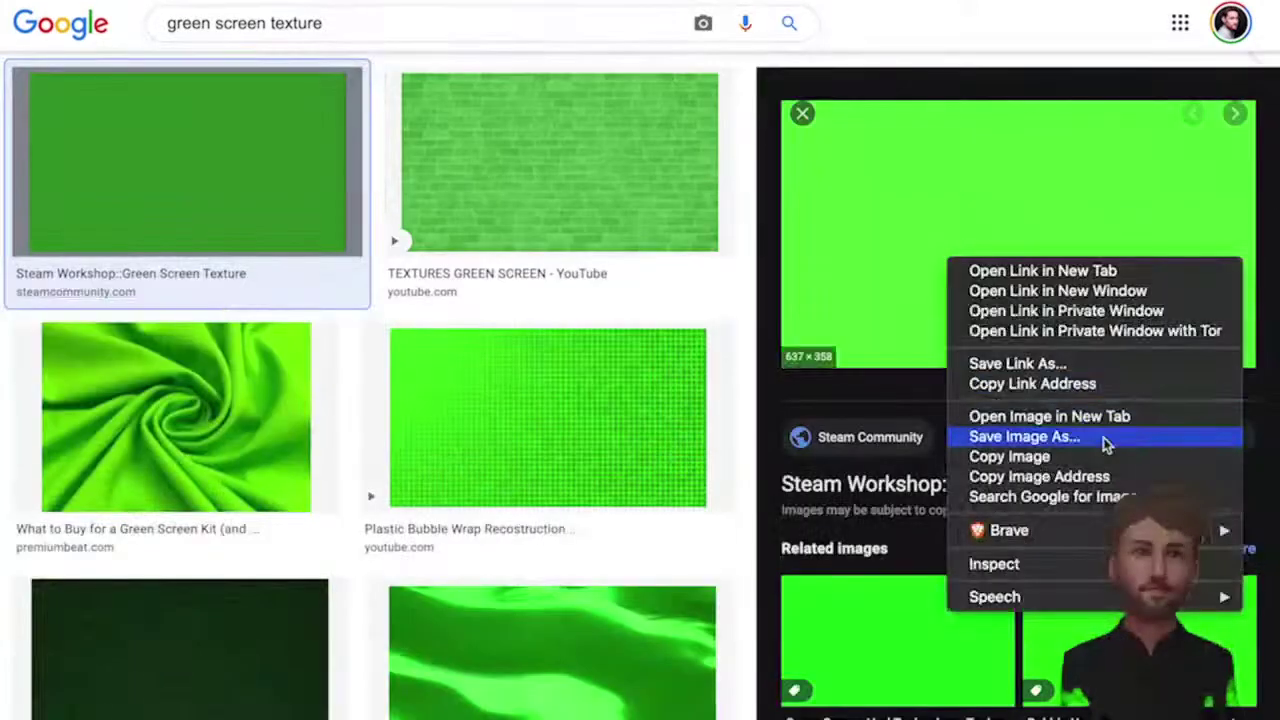
pyautogui.click(1090, 477)
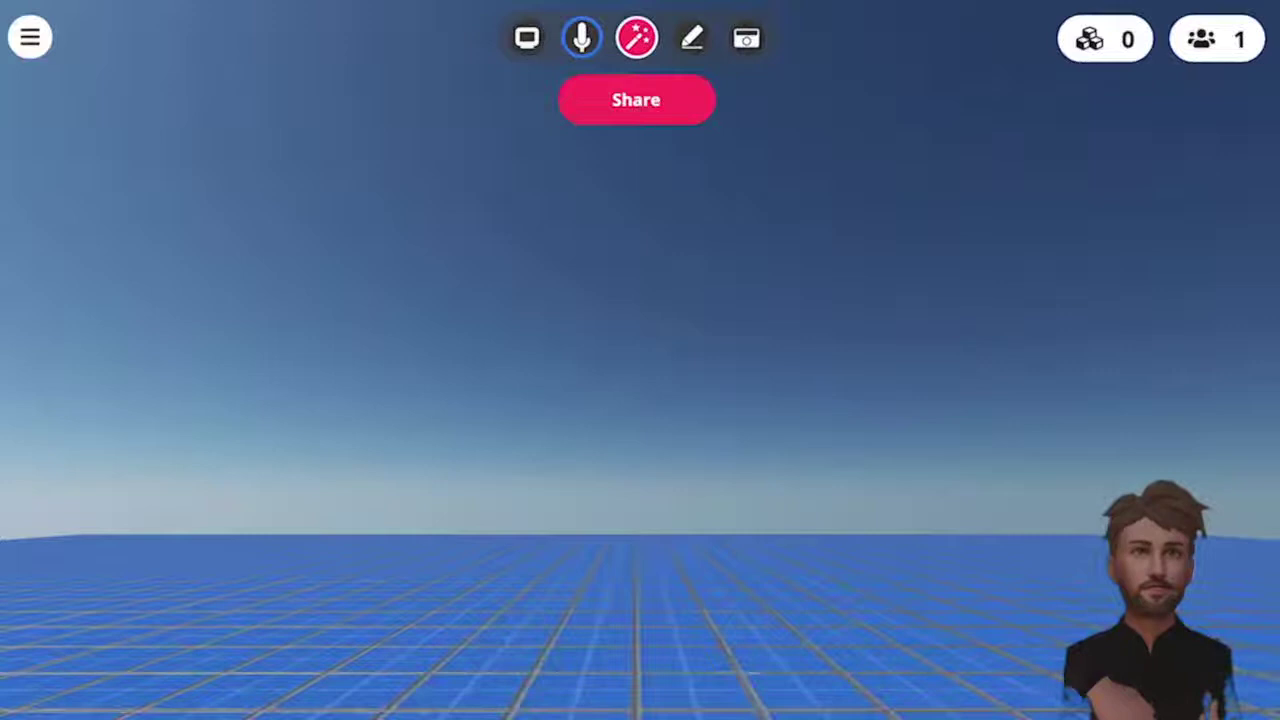
# - Paste the green image into the Hubs room and enlarge it until it nearly spans the view
pyautogui.hotkey('ctrl', 'v')
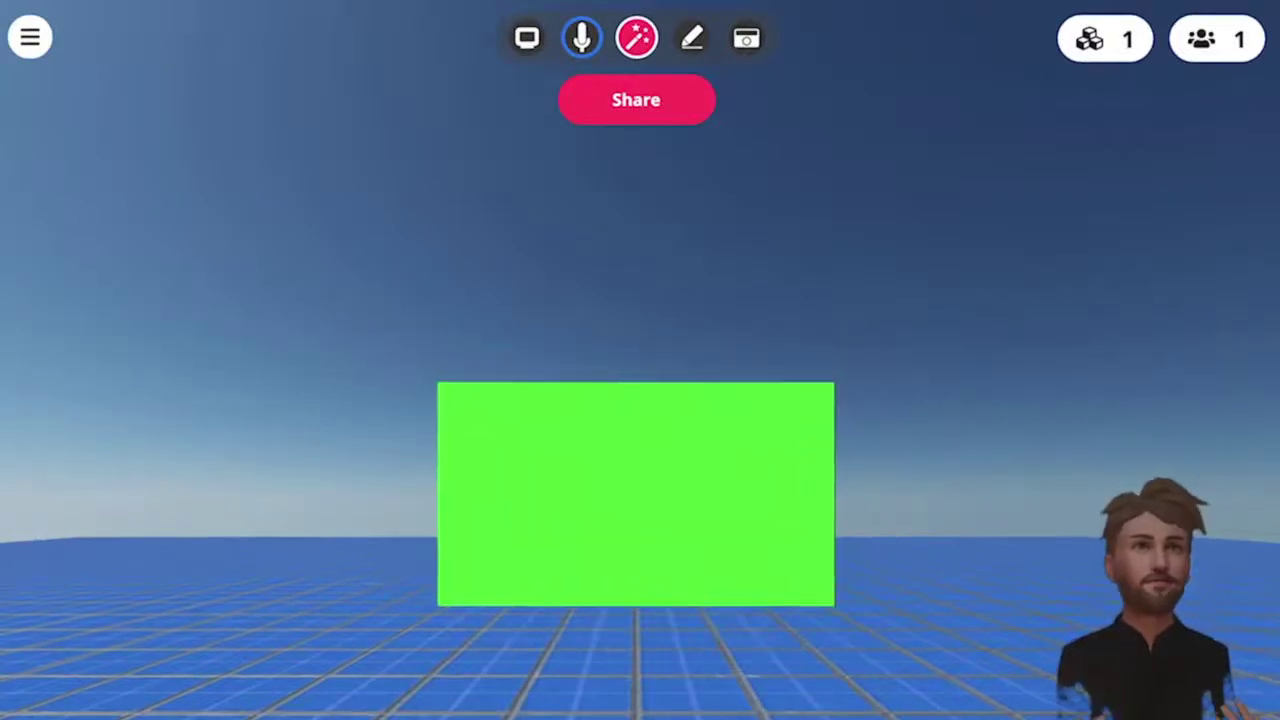
pyautogui.press('space')
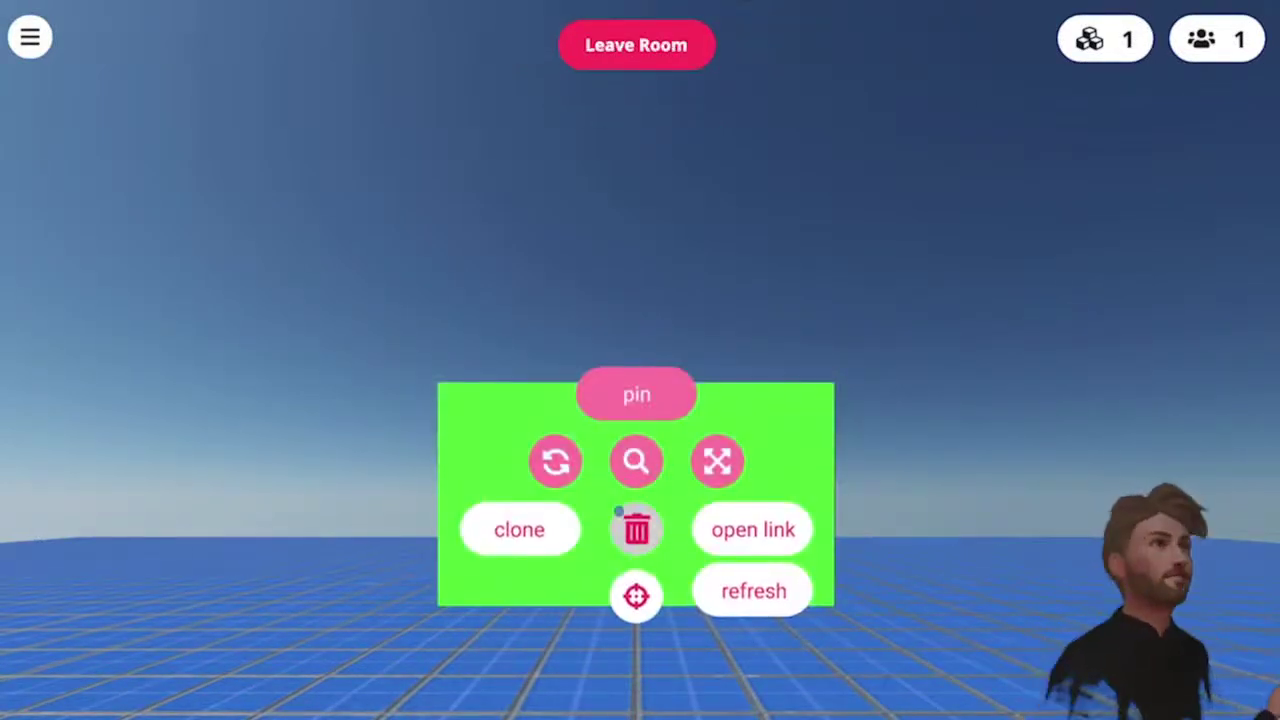
pyautogui.moveTo(717, 463); pyautogui.dragTo(1237, 443)
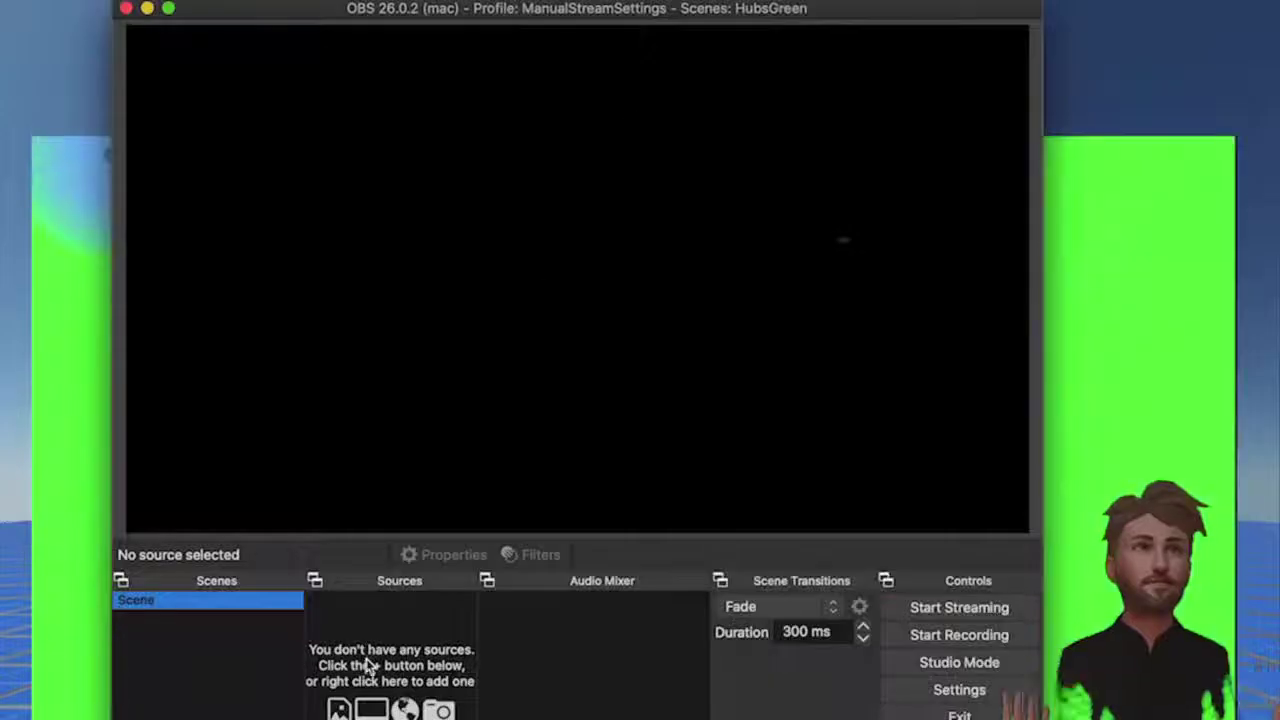
# - In OBS, add a Window Capture source of the Brave browser room window and scale and position it so green fills the canvas
pyautogui.click(314, 718)
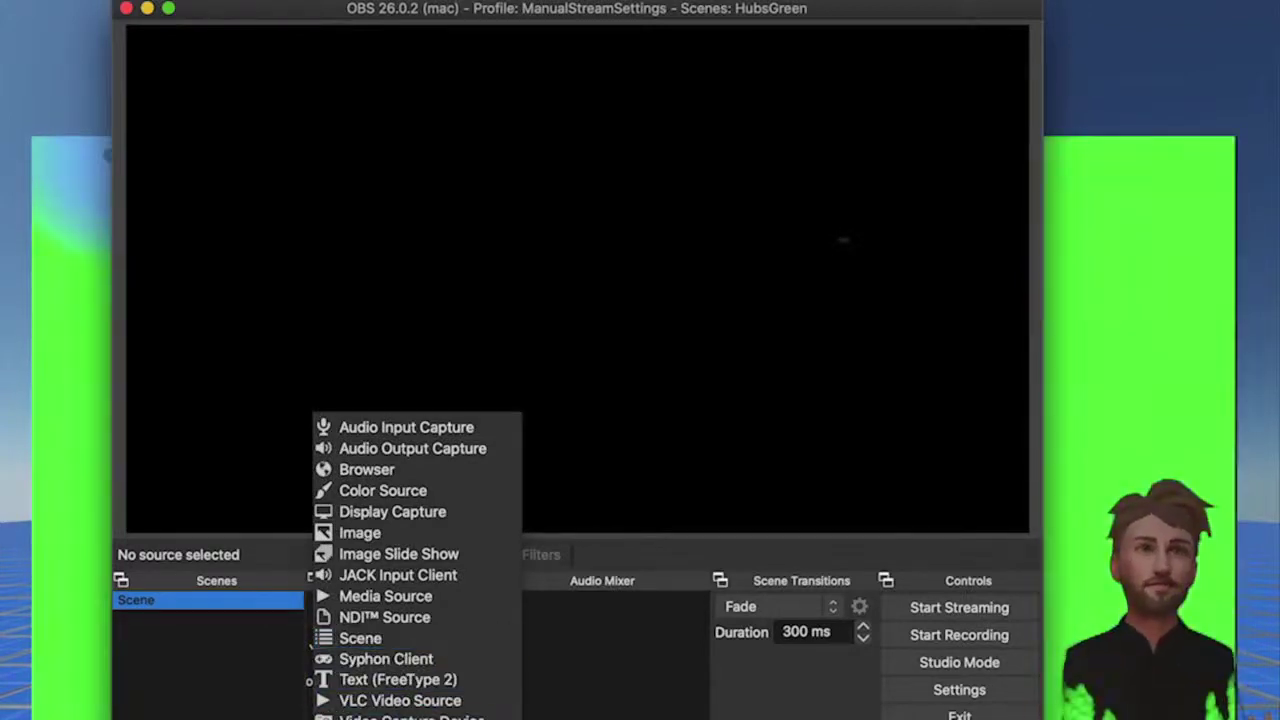
pyautogui.click(400, 716)
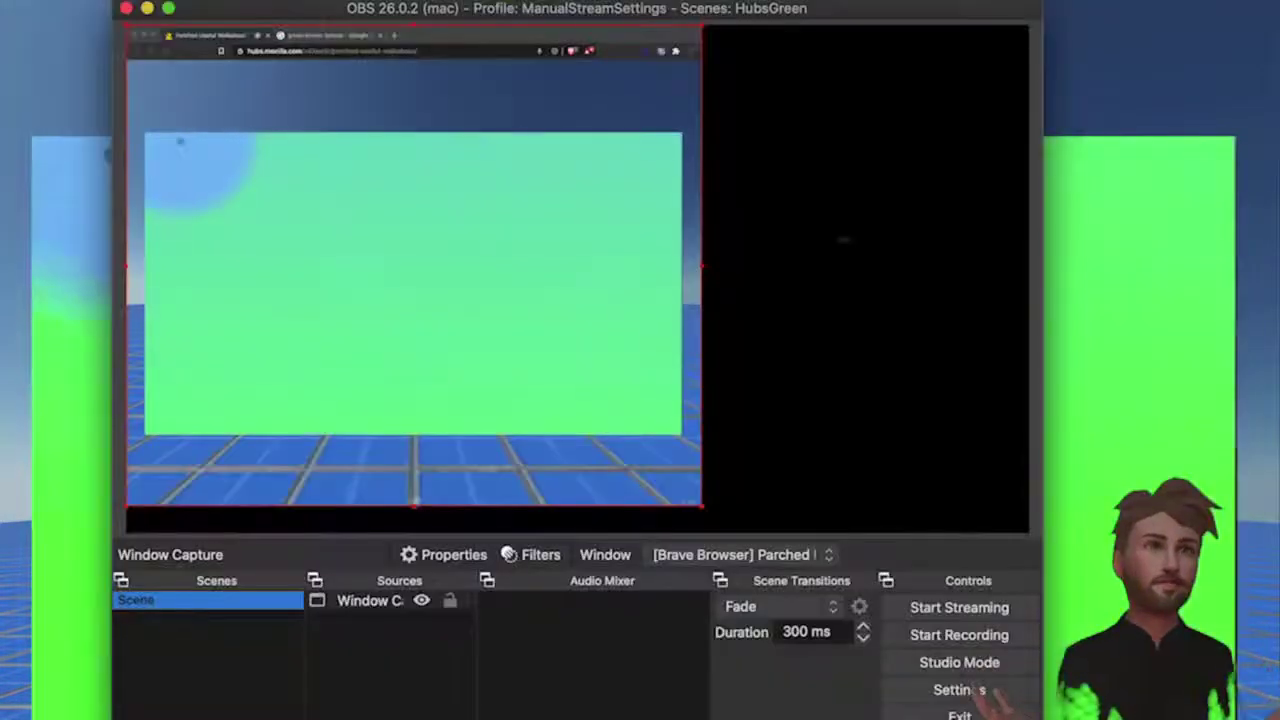
pyautogui.moveTo(704, 510); pyautogui.dragTo(1068, 605)
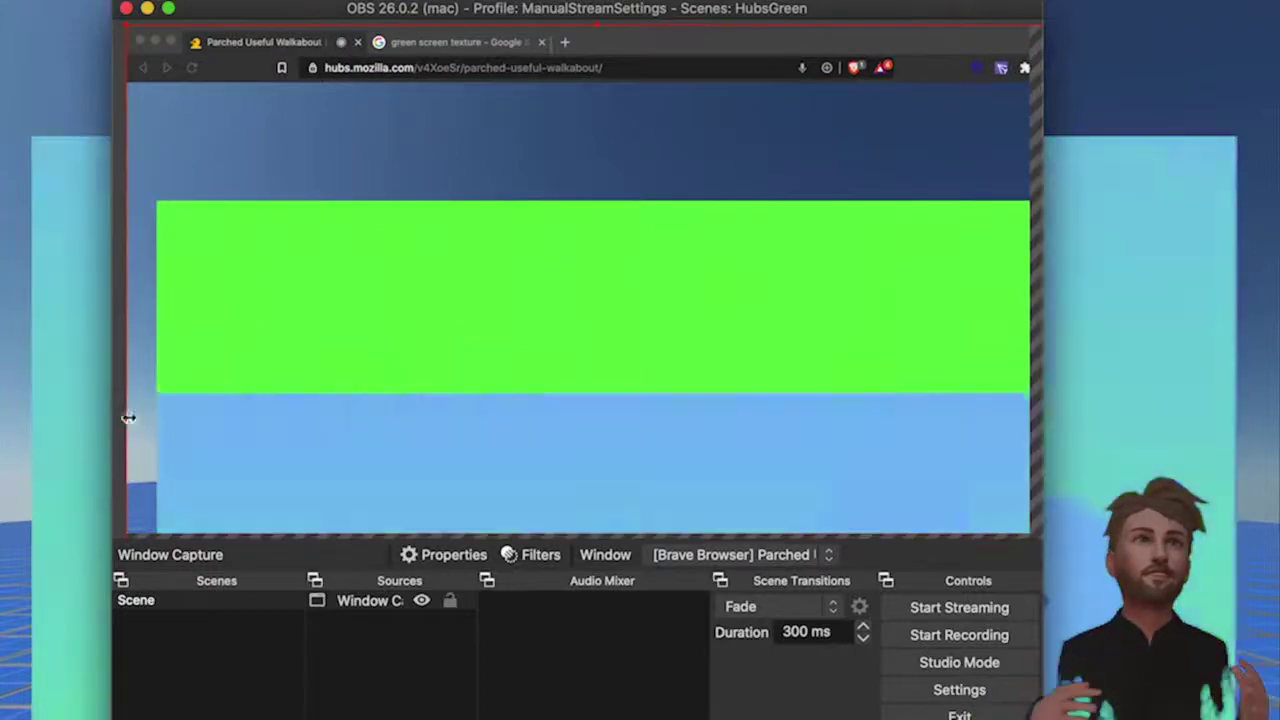
pyautogui.moveTo(127, 418); pyautogui.dragTo(82, 412)
pyautogui.moveTo(527, 444); pyautogui.dragTo(534, 260)
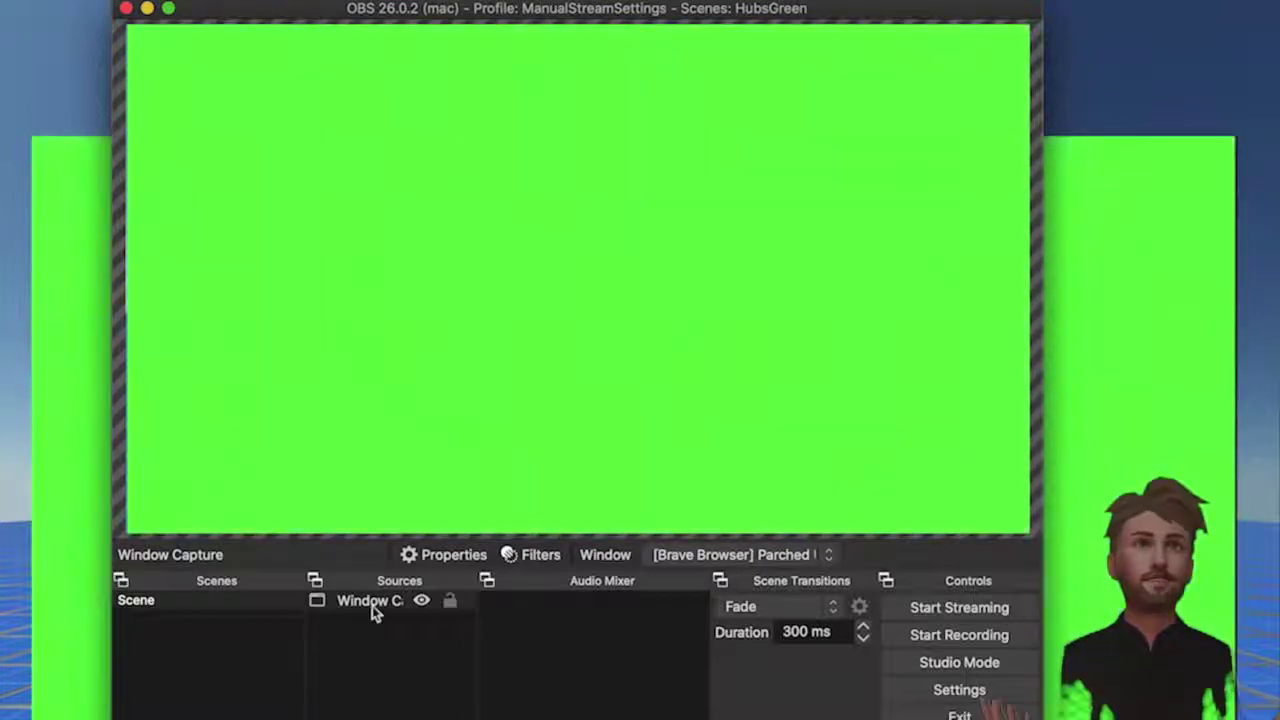
# - Add a Chroma Key effect filter to the Window Capture source with green as the key color
pyautogui.rightClick(372, 606)
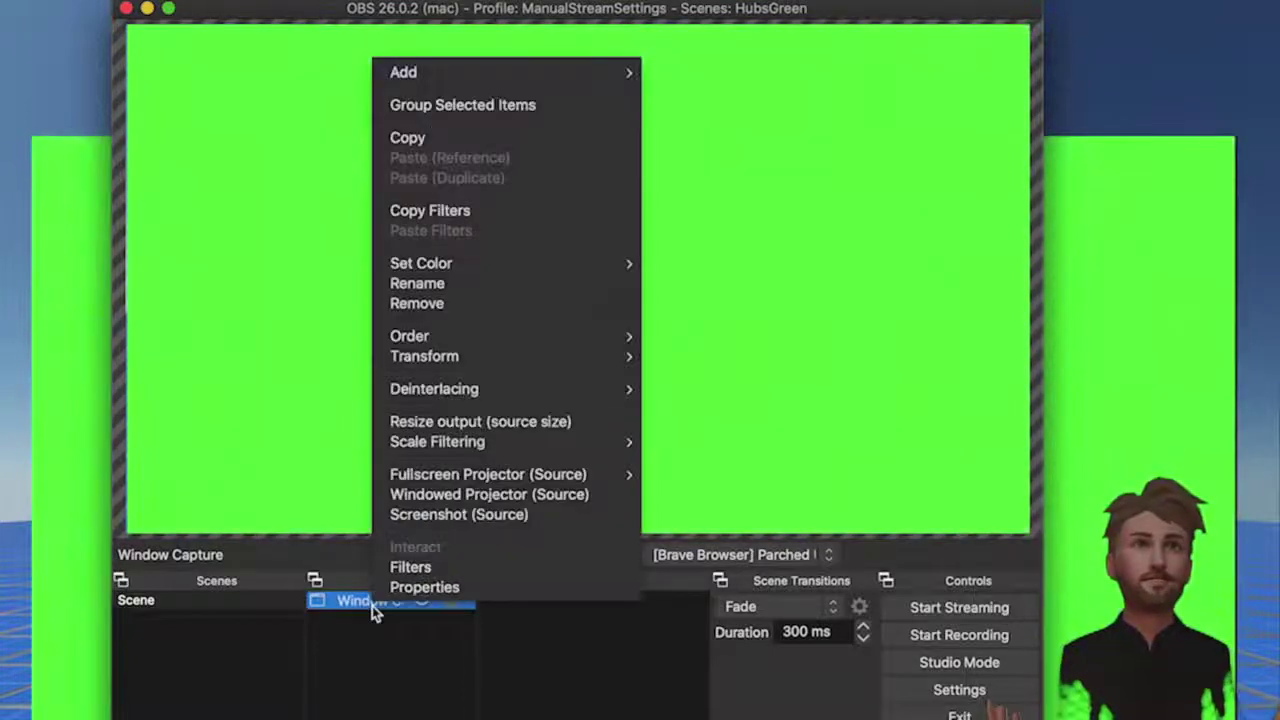
pyautogui.click(418, 564)
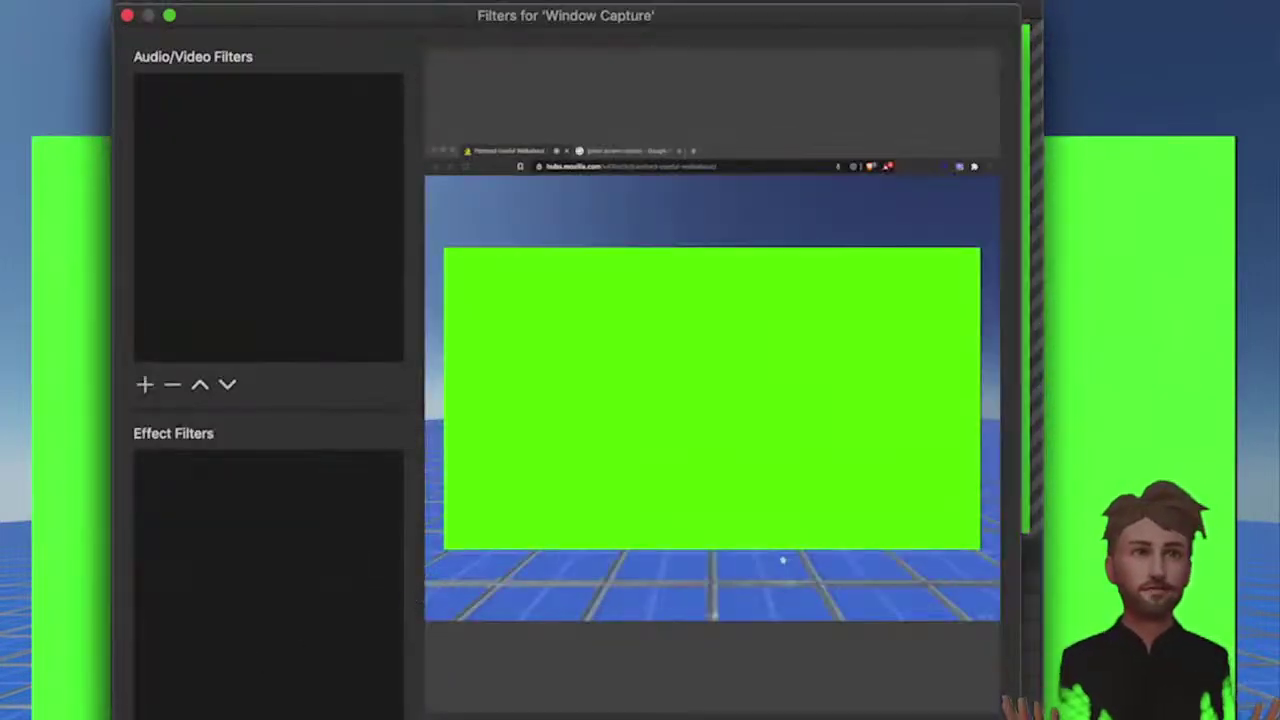
pyautogui.click(145, 719)
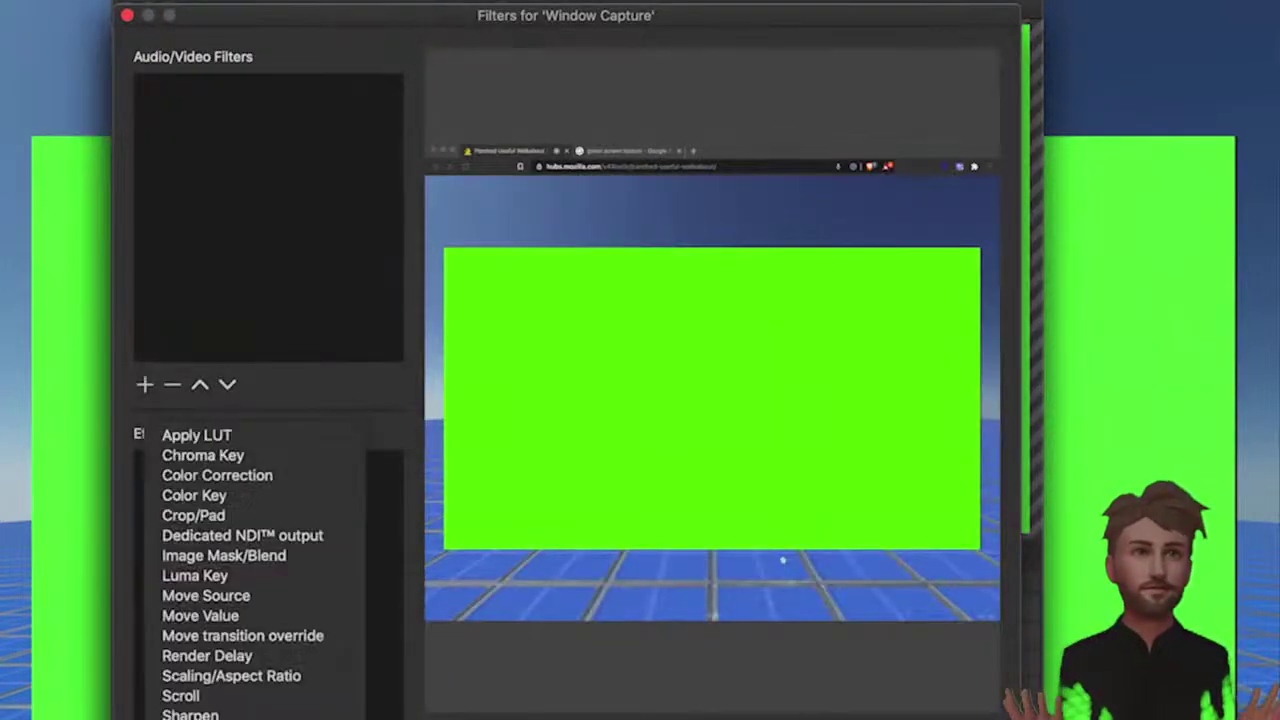
pyautogui.click(238, 457)
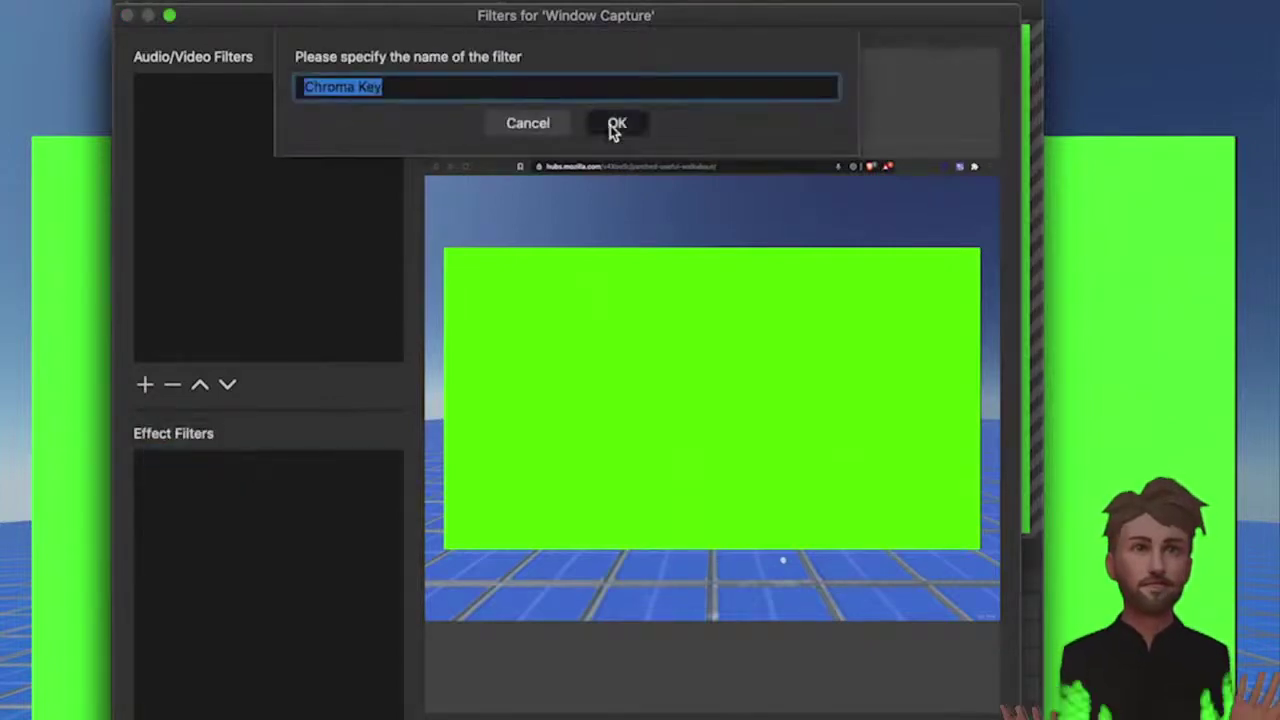
pyautogui.click(616, 123)
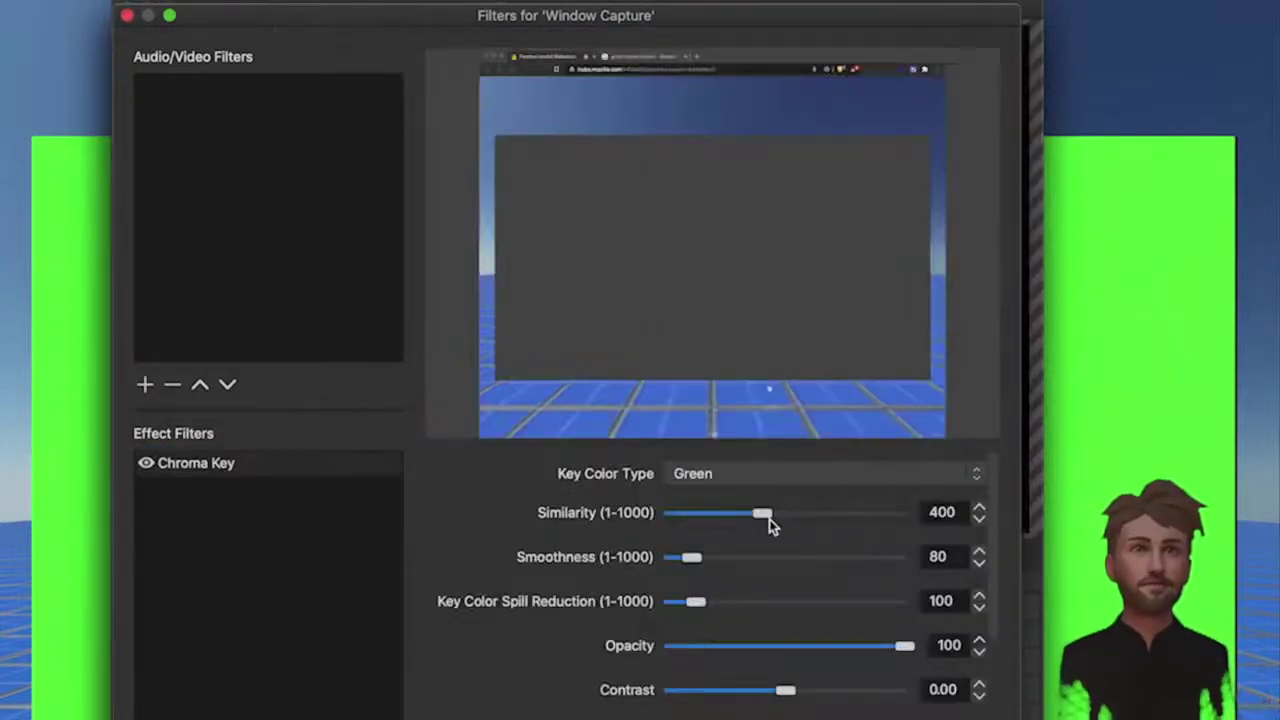
pyautogui.click(950, 719)
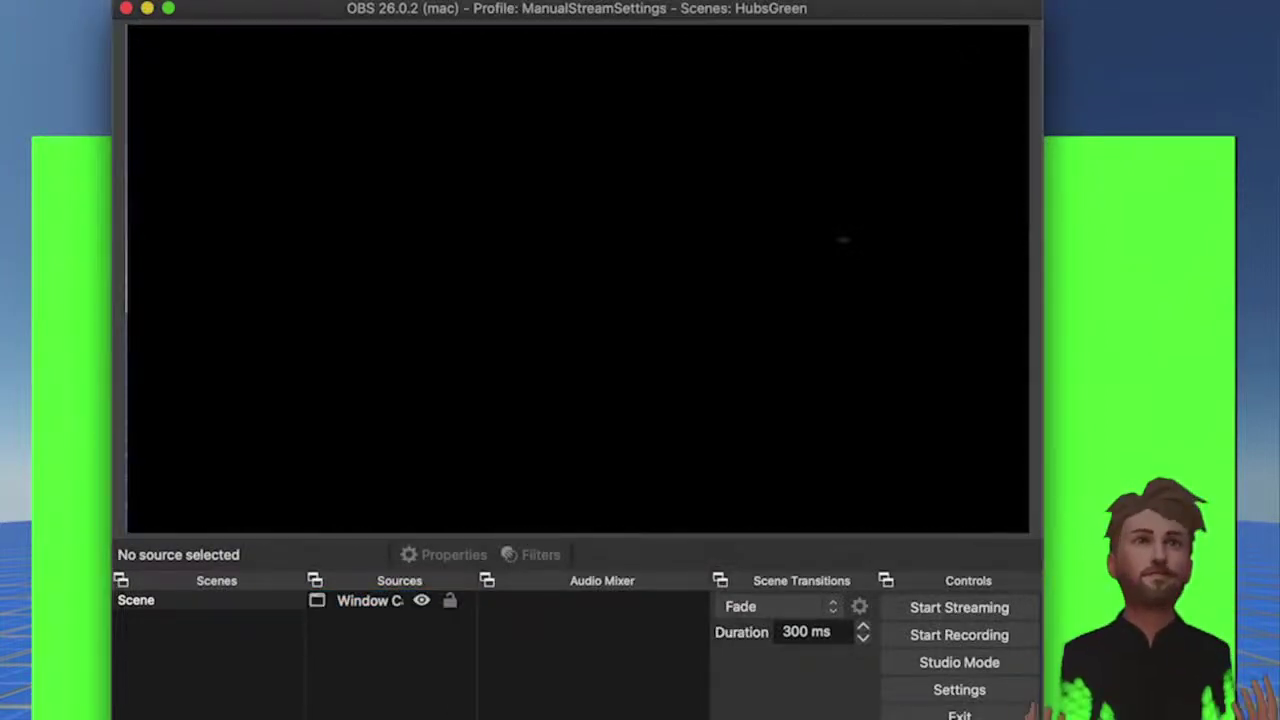
# - Switch back to the Hubs room in the browser and show its room sharing options
pyautogui.press('super+Tab')
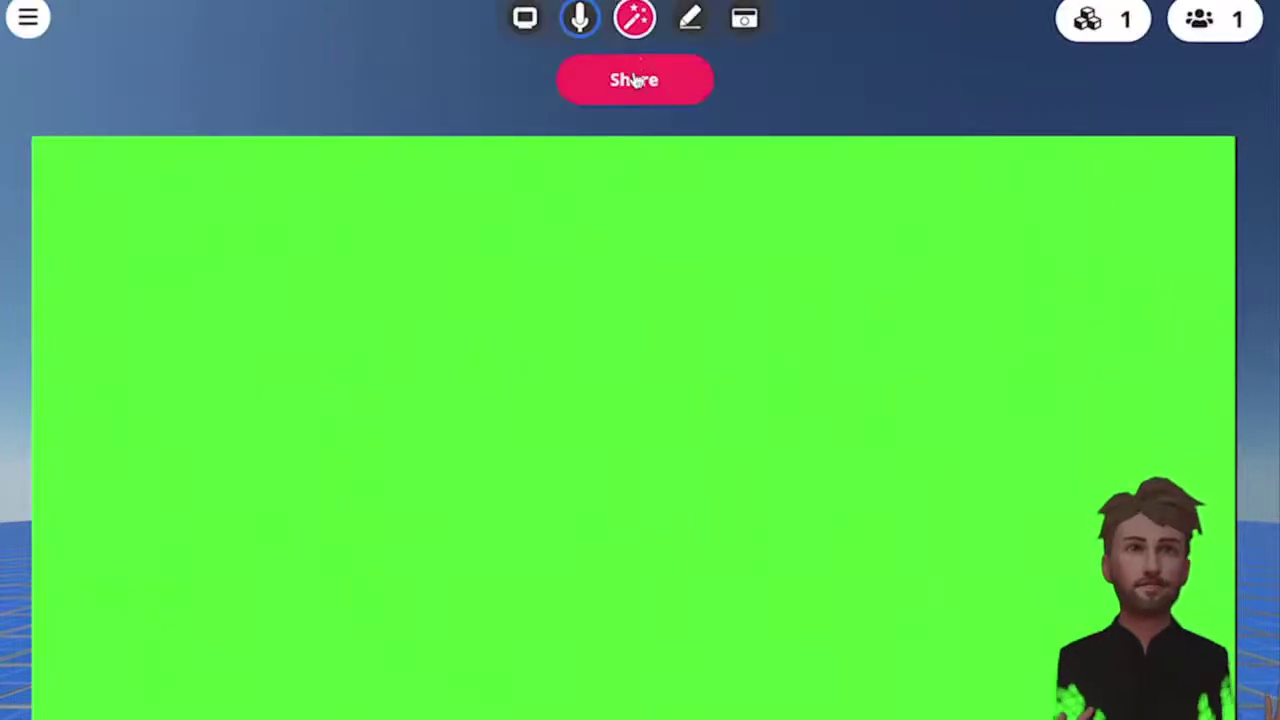
pyautogui.click(636, 82)
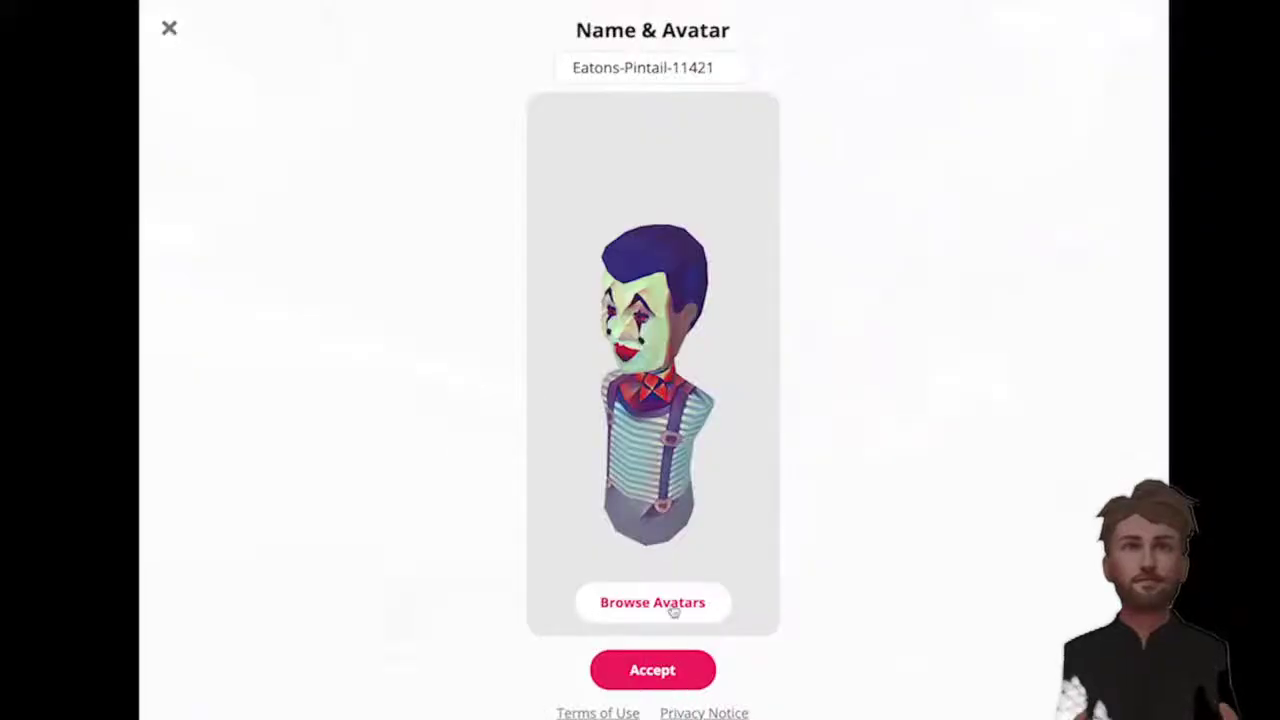
# - Choose the Space t-shirt avatar from the featured avatars and enter the green-screen room with it
pyautogui.click(668, 604)
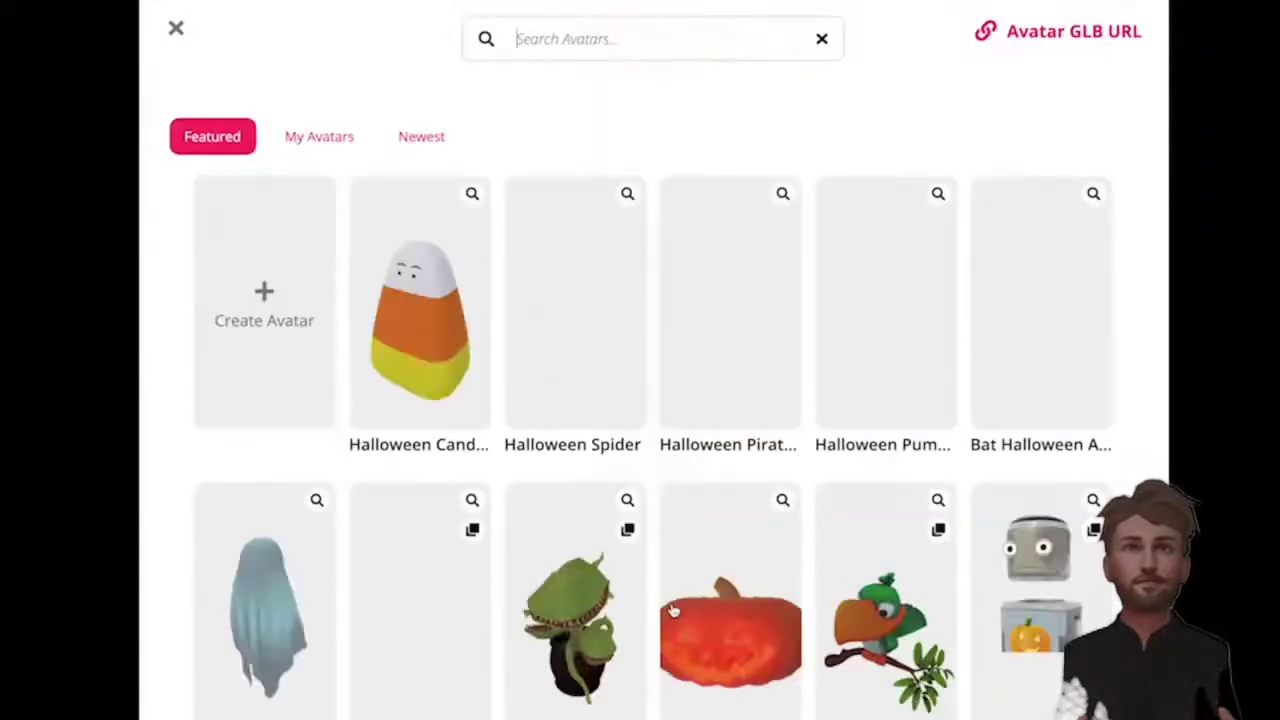
pyautogui.scroll(-7, 675, 597)
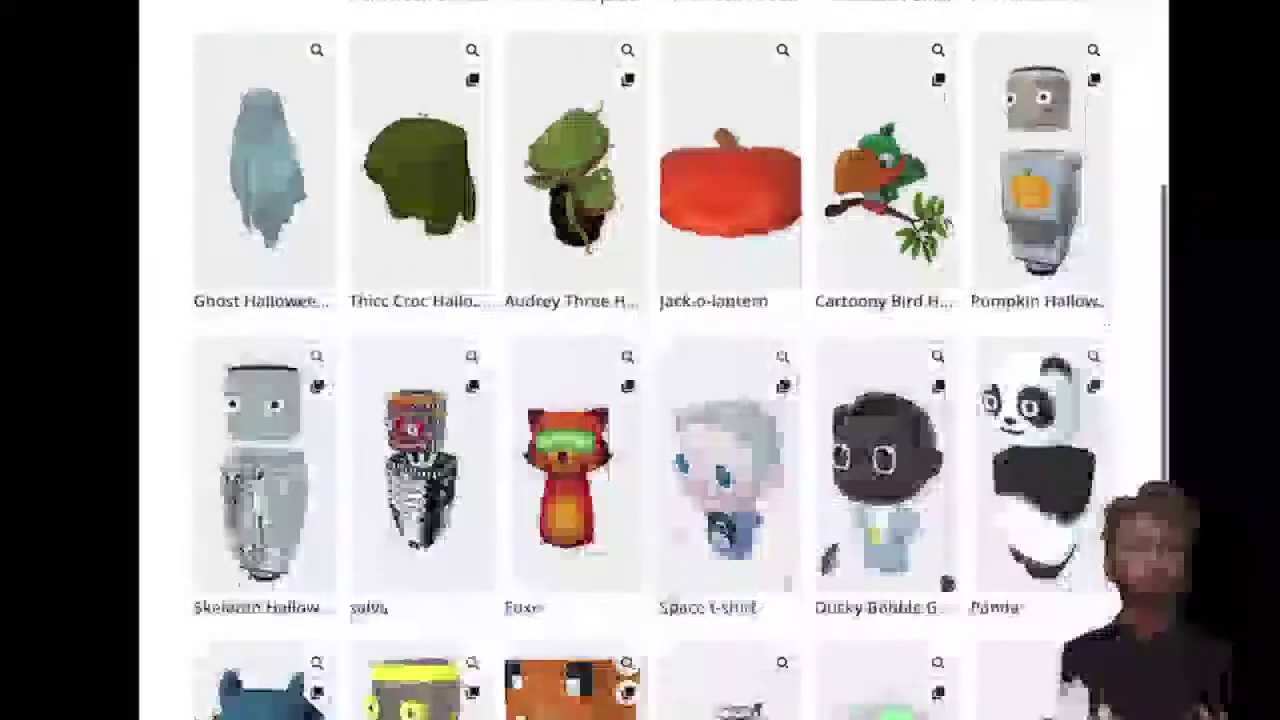
pyautogui.scroll(-1, 676, 597)
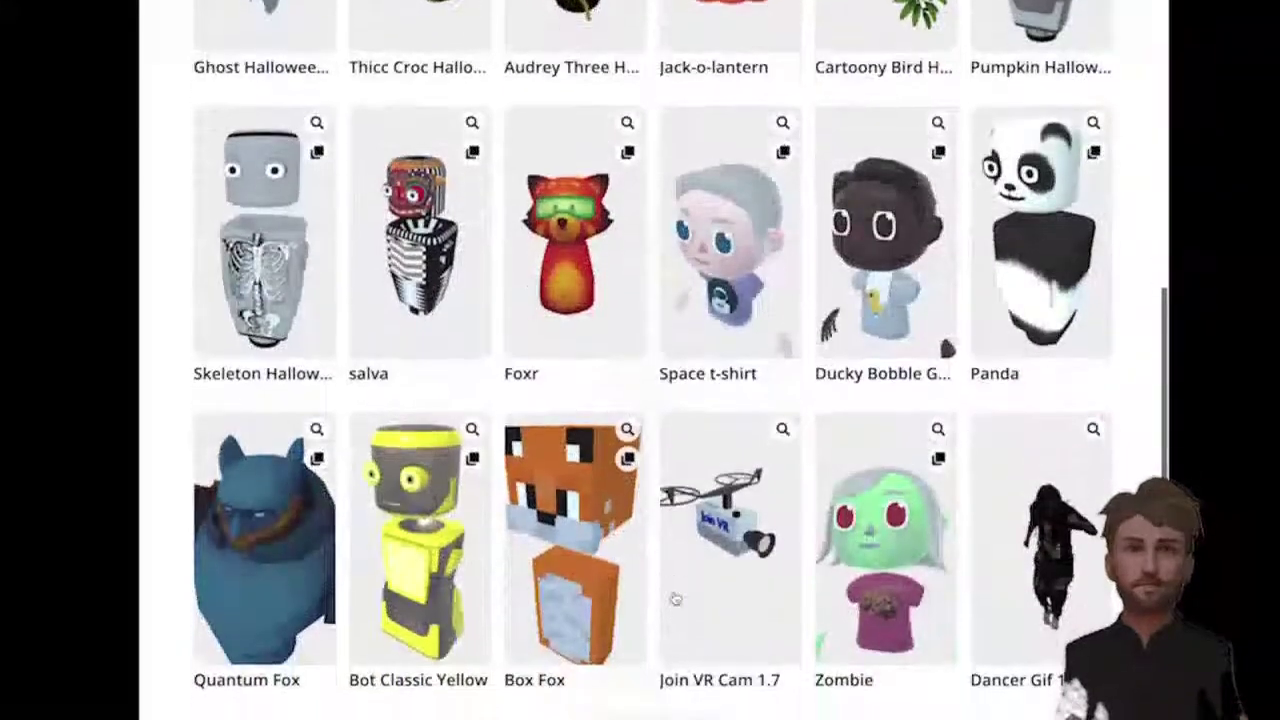
pyautogui.click(718, 290)
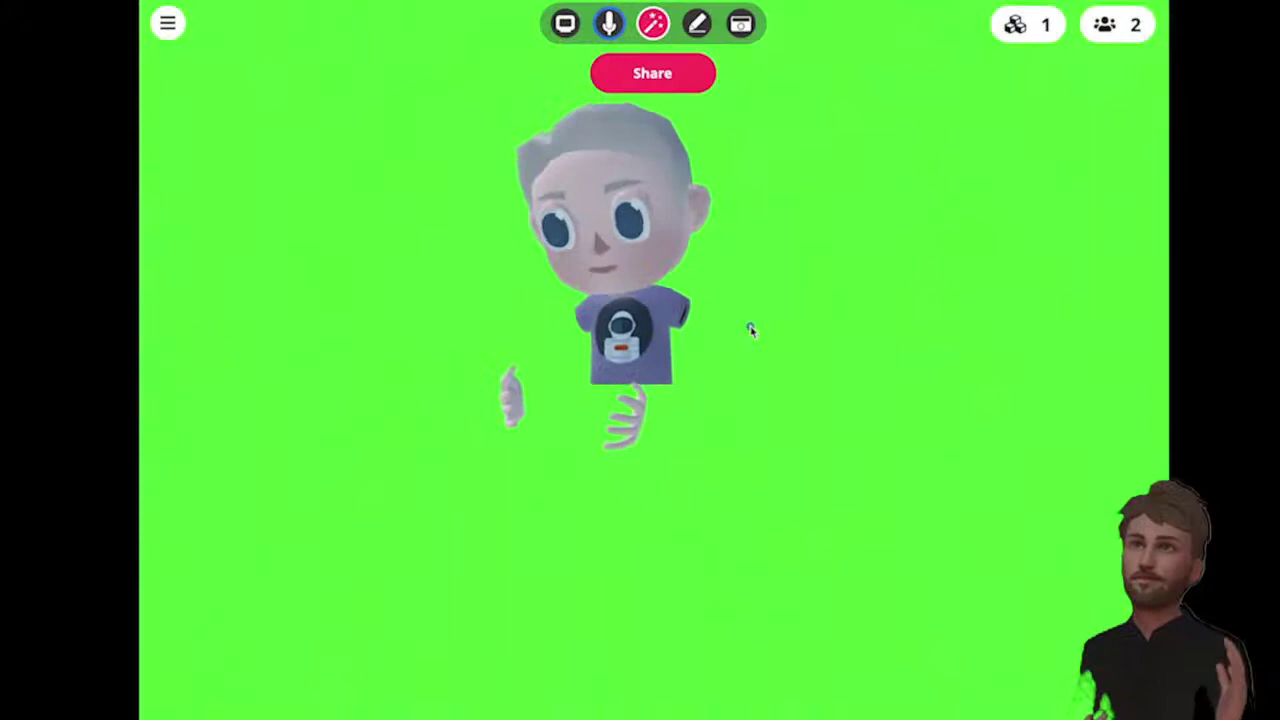
# - Switch to the Google search for "3d office background", show its images and copy the image address of the office workplace with city skyline
pyautogui.press('super+Tab')
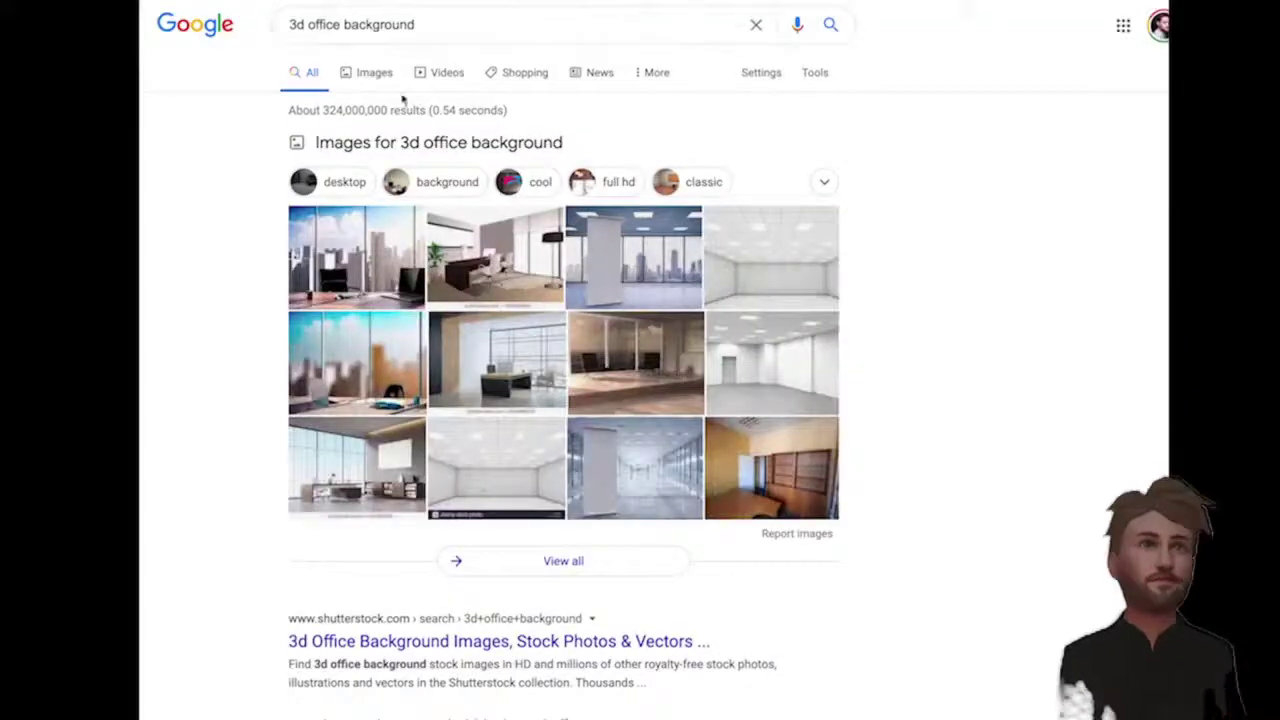
pyautogui.click(374, 74)
pyautogui.click(305, 125)
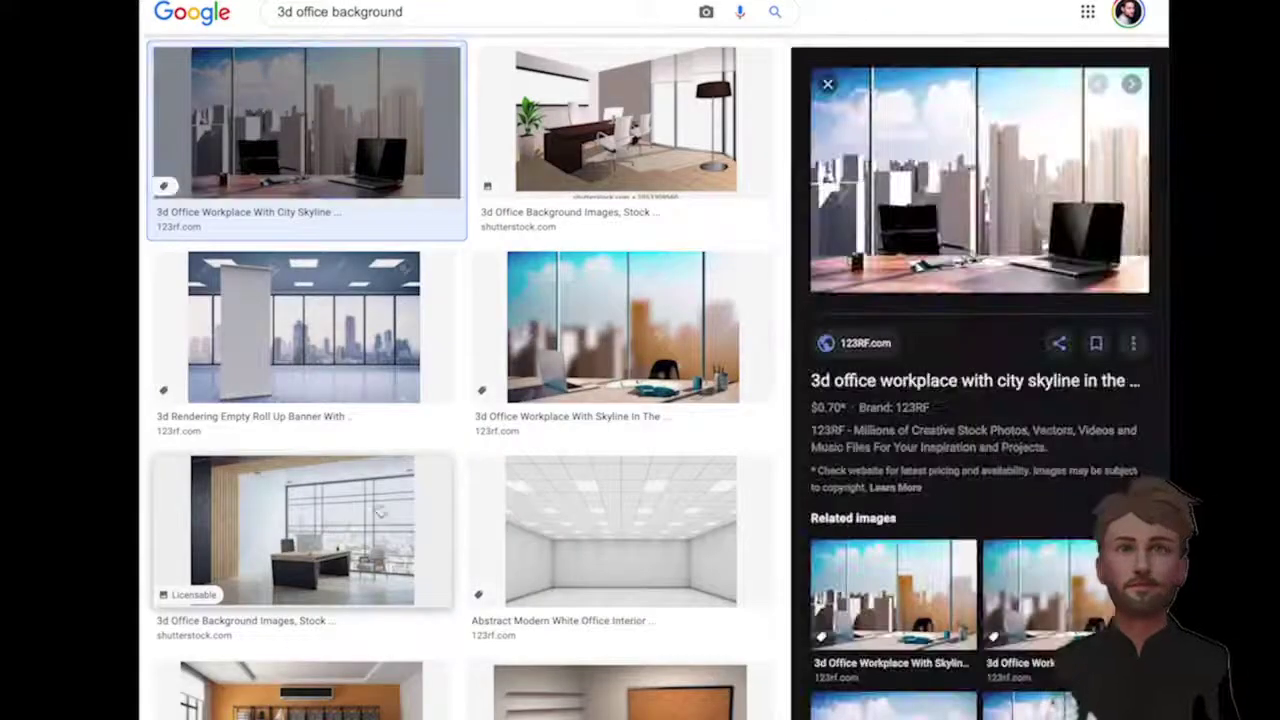
pyautogui.rightClick(937, 200)
pyautogui.click(1008, 372)
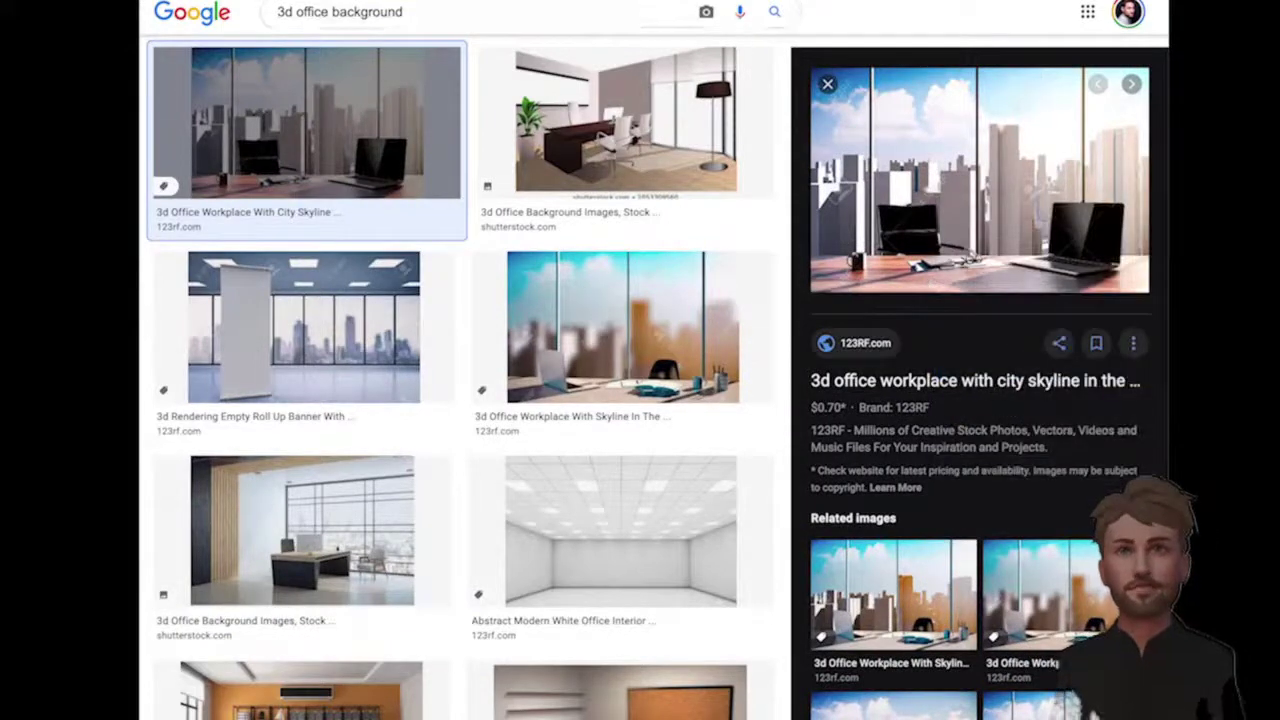
# - In OBS, replace the new Browser source's URL with the copied office image address and accept the source properties
pyautogui.press('super+Tab')
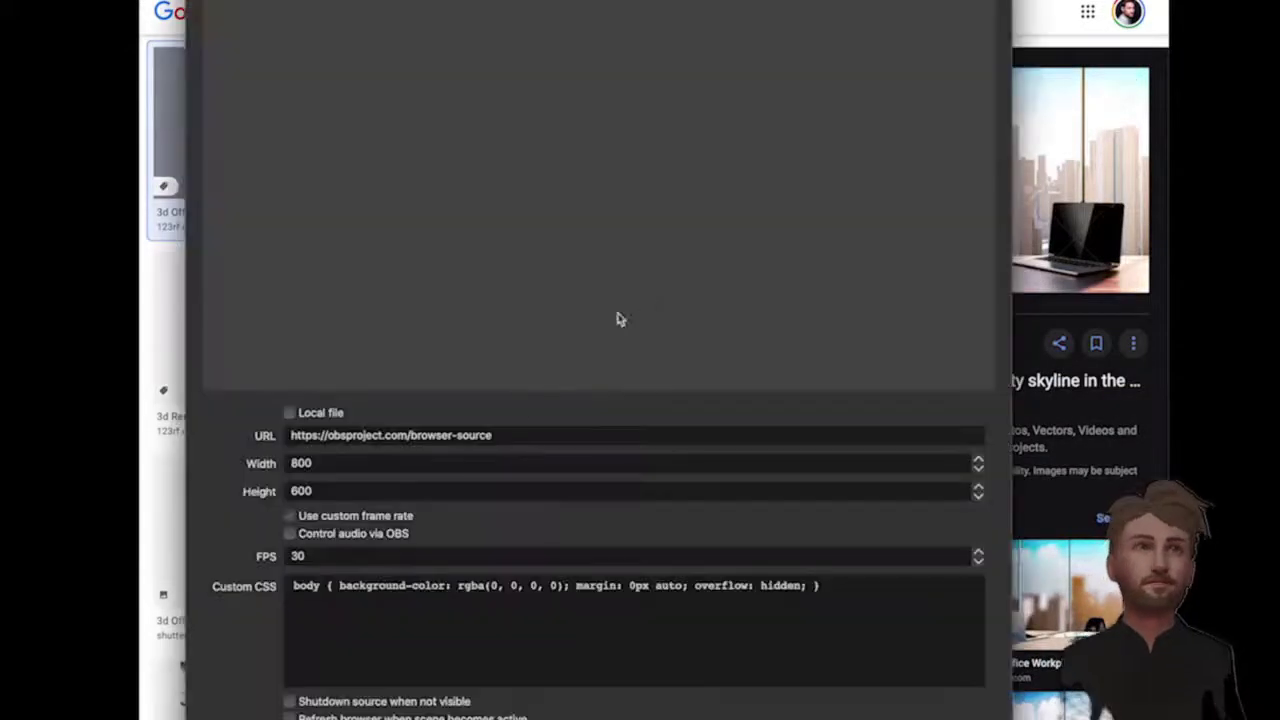
pyautogui.click(500, 435)
pyautogui.press('super+a')
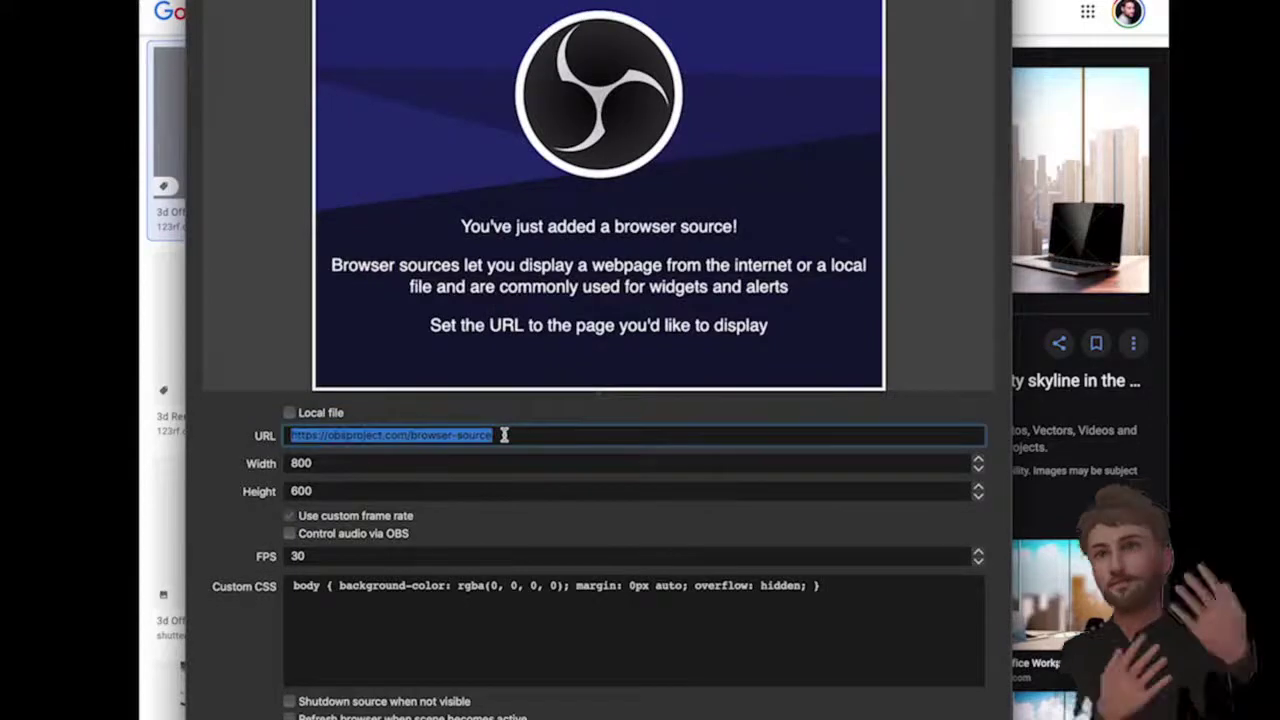
pyautogui.press('super+v')
pyautogui.press('Return')
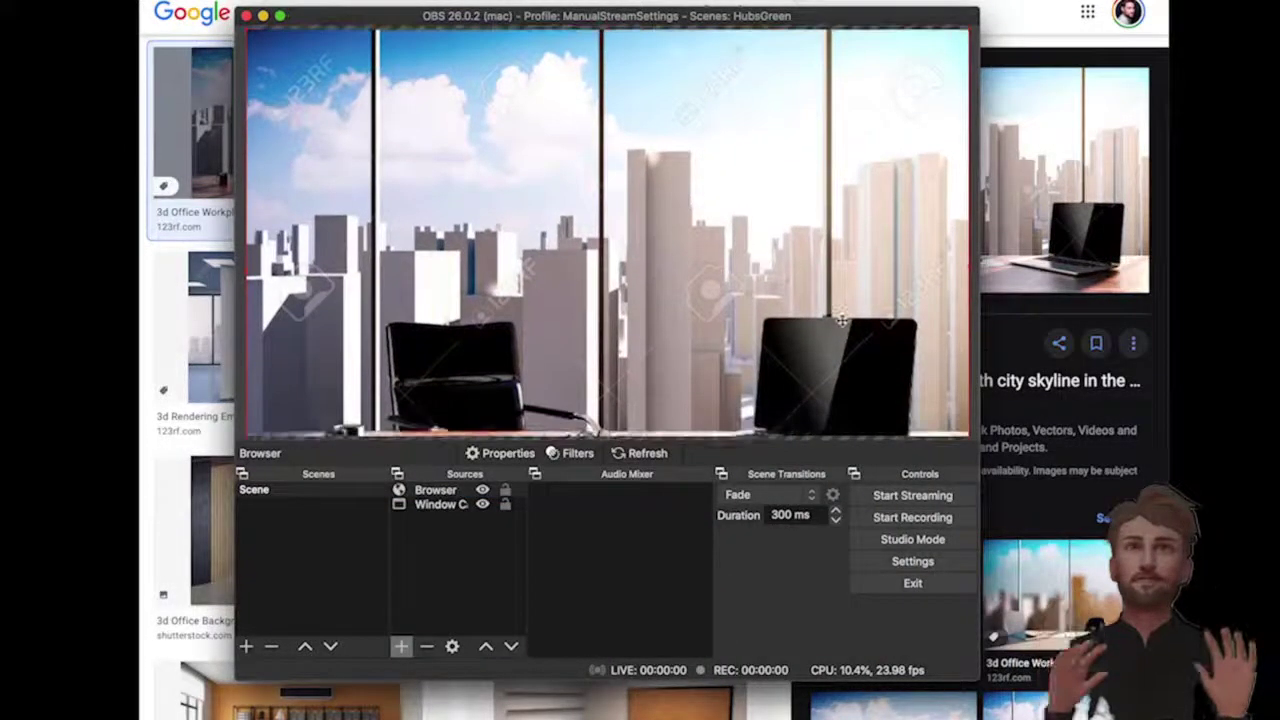
# - Move the Browser source below the Window Capture source so the office image sits behind the keyed avatar
pyautogui.click(511, 646)
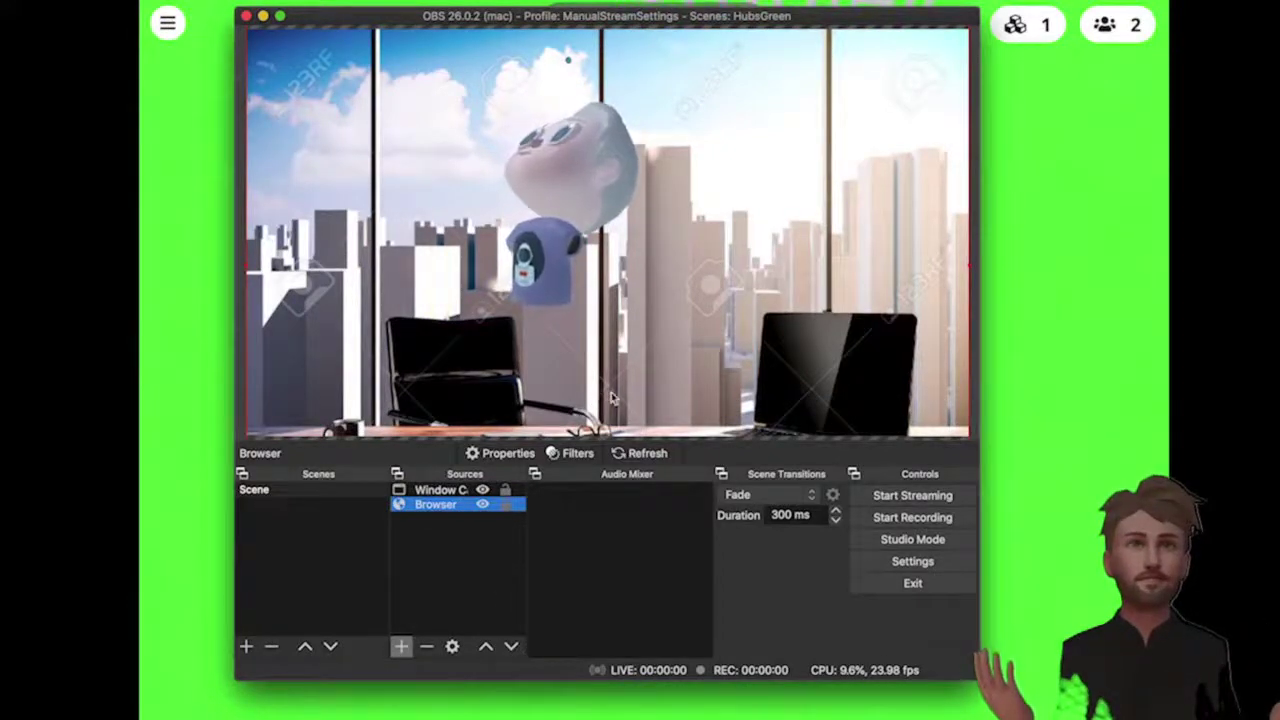
pyautogui.moveTo(611, 389); pyautogui.dragTo(607, 327)
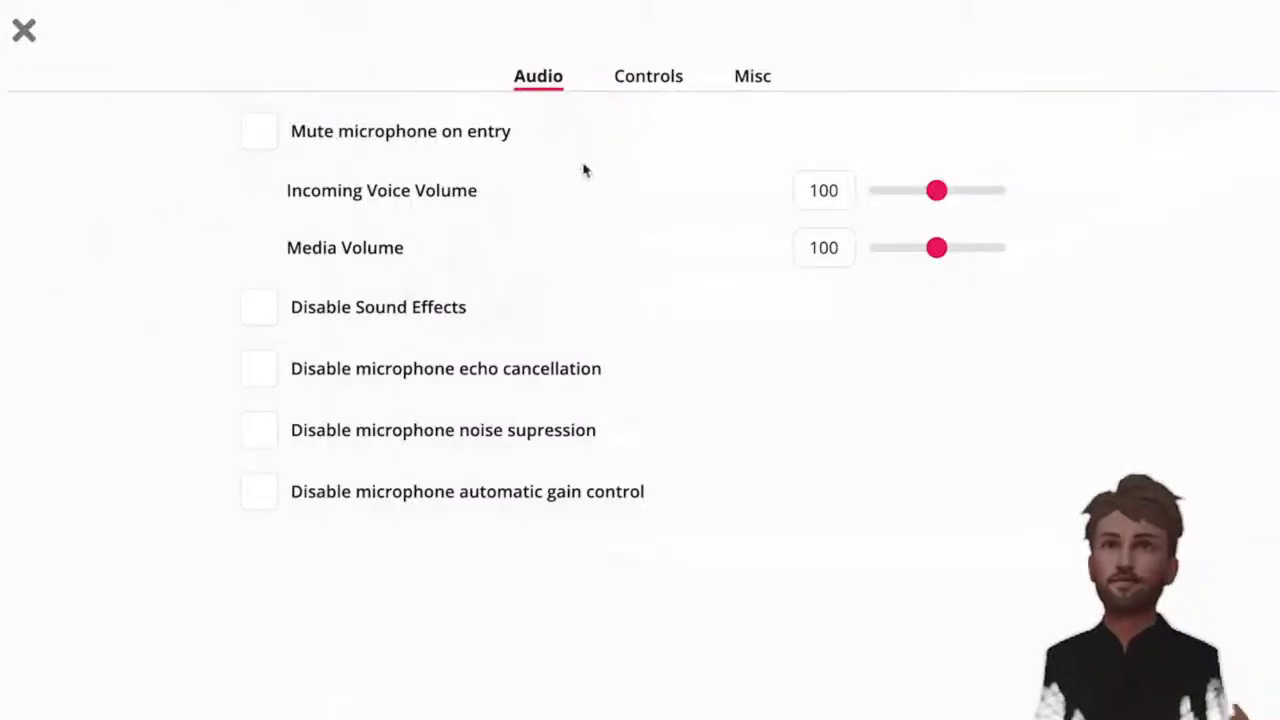
# - In the Hubs preferences, enable showing nametags only while frozen
pyautogui.click(682, 88)
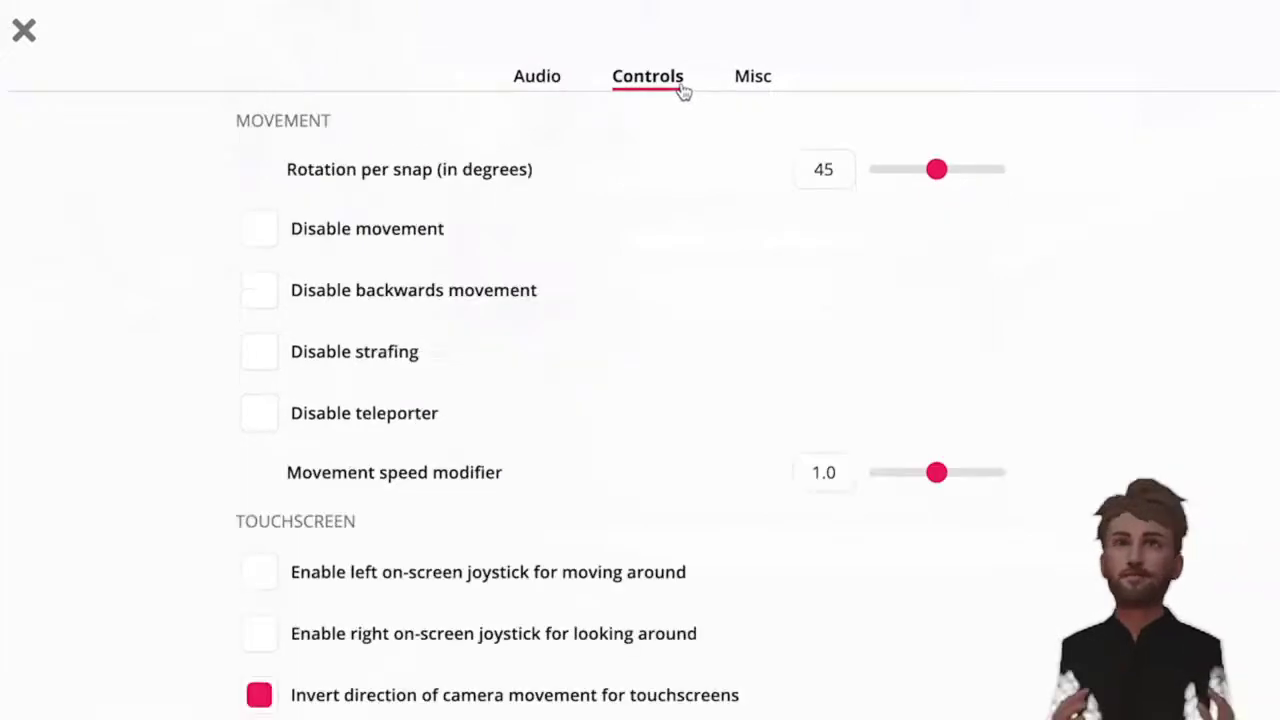
pyautogui.click(749, 88)
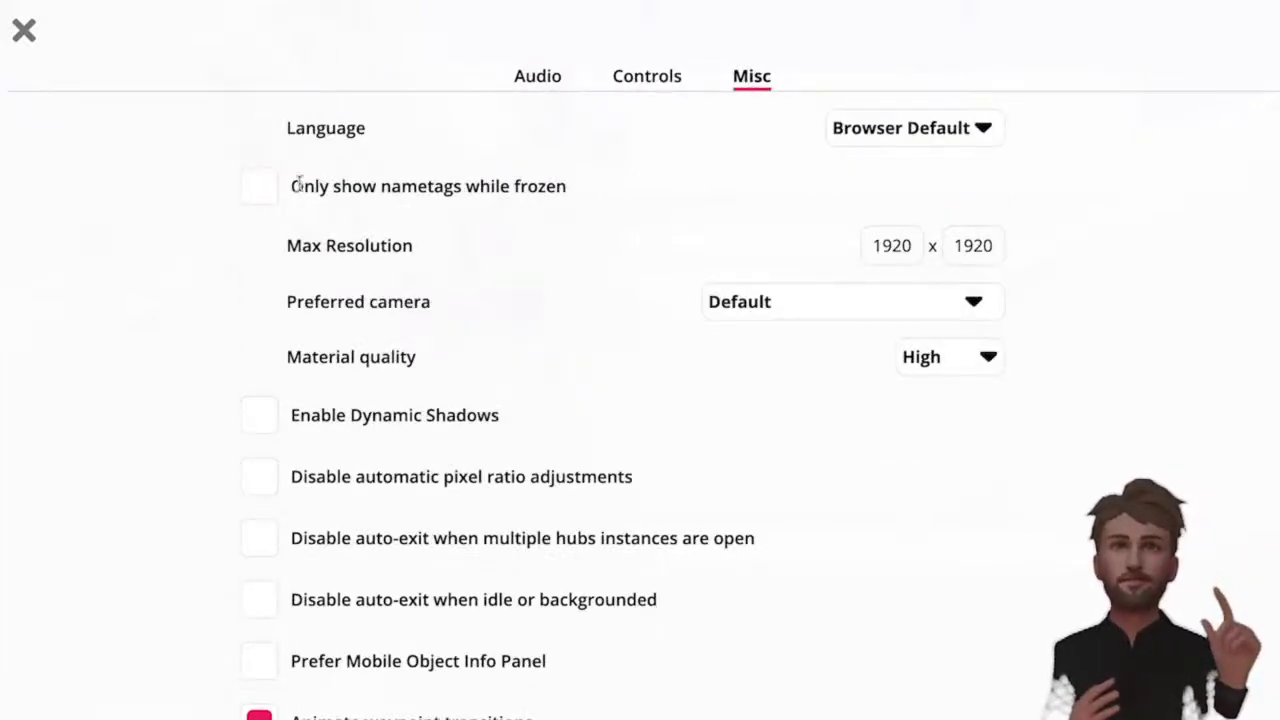
pyautogui.click(260, 190)
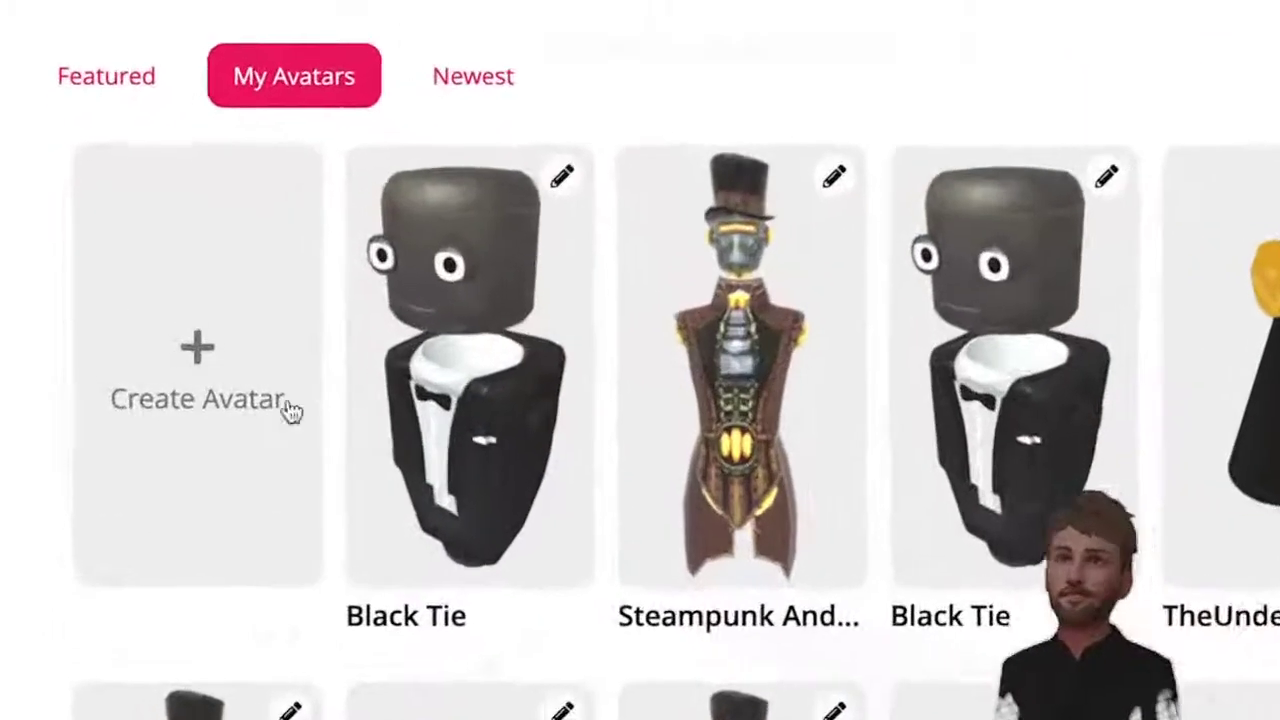
# - Start a new custom avatar in Hubs and, in its Quilt skin editor, enlarge and position the portrait photo over the skin template
pyautogui.click(208, 383)
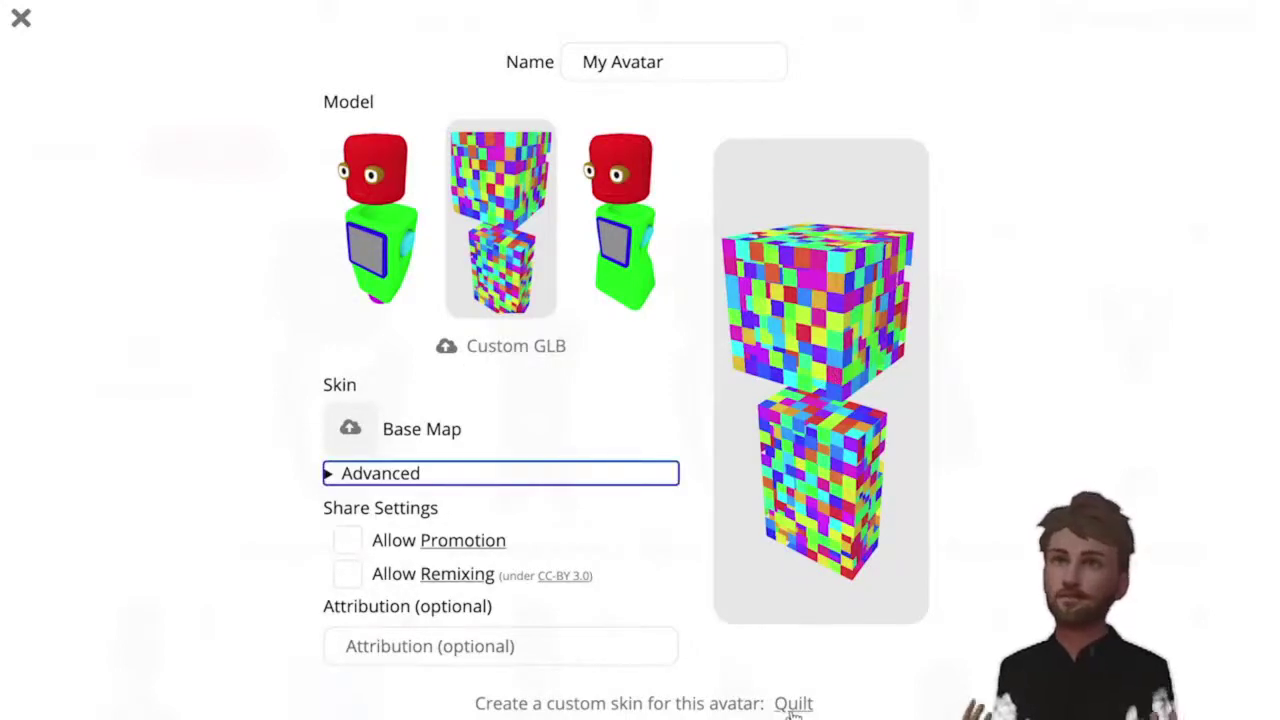
pyautogui.click(793, 704)
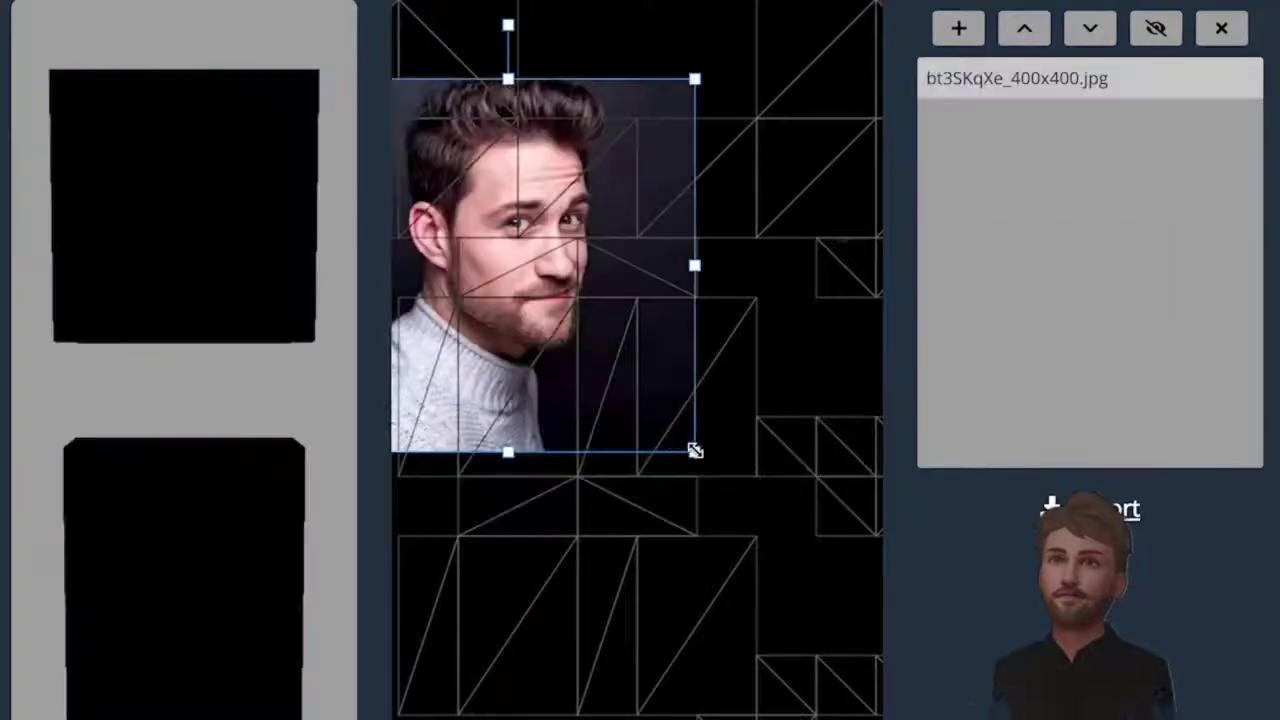
pyautogui.moveTo(695, 451); pyautogui.dragTo(1113, 719)
pyautogui.moveTo(803, 555); pyautogui.dragTo(674, 494)
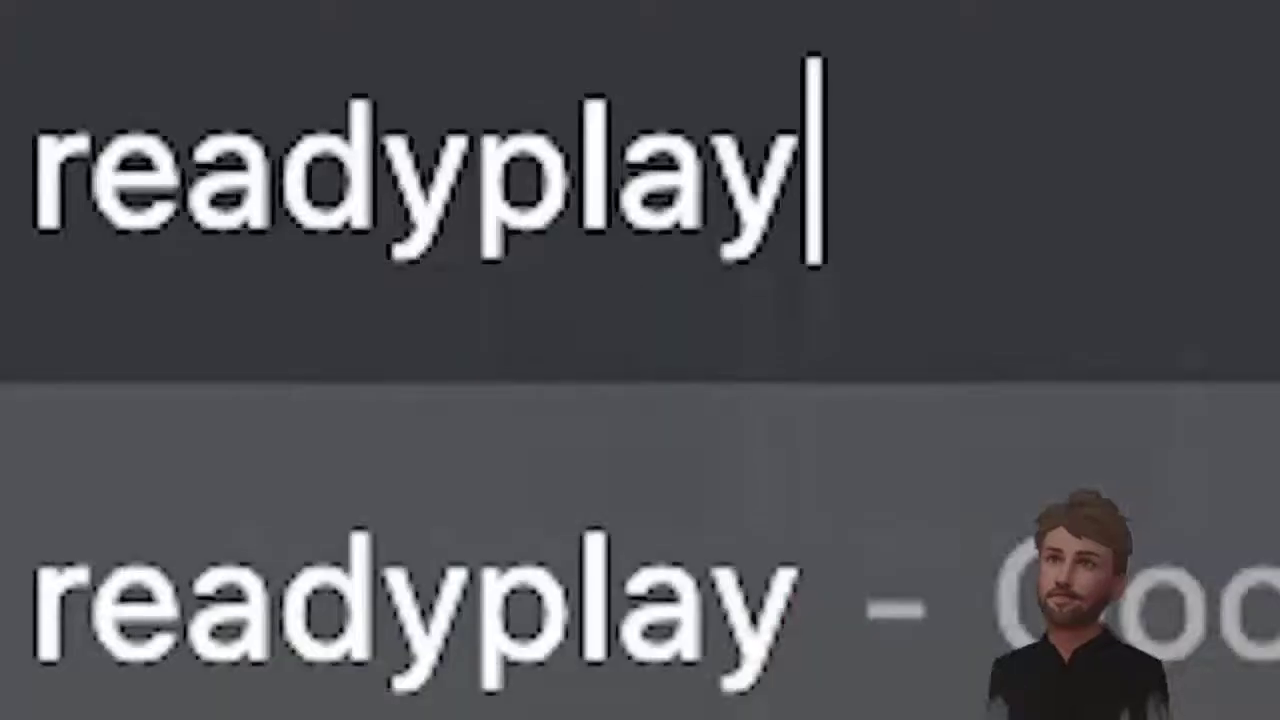
# - Open readyplayer.me and start creating a personal 3D avatar, proceeding to the selfie photo stage
pyautogui.write('er.')
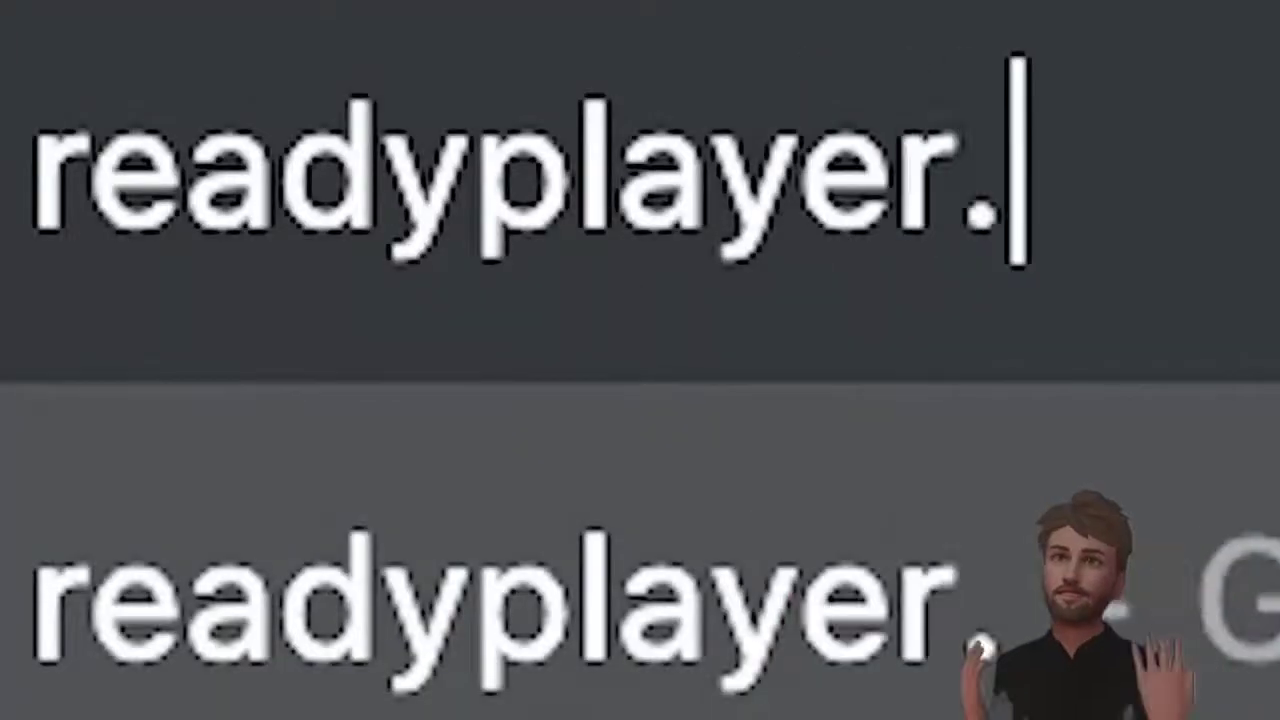
pyautogui.write('me')
pyautogui.press('Return')
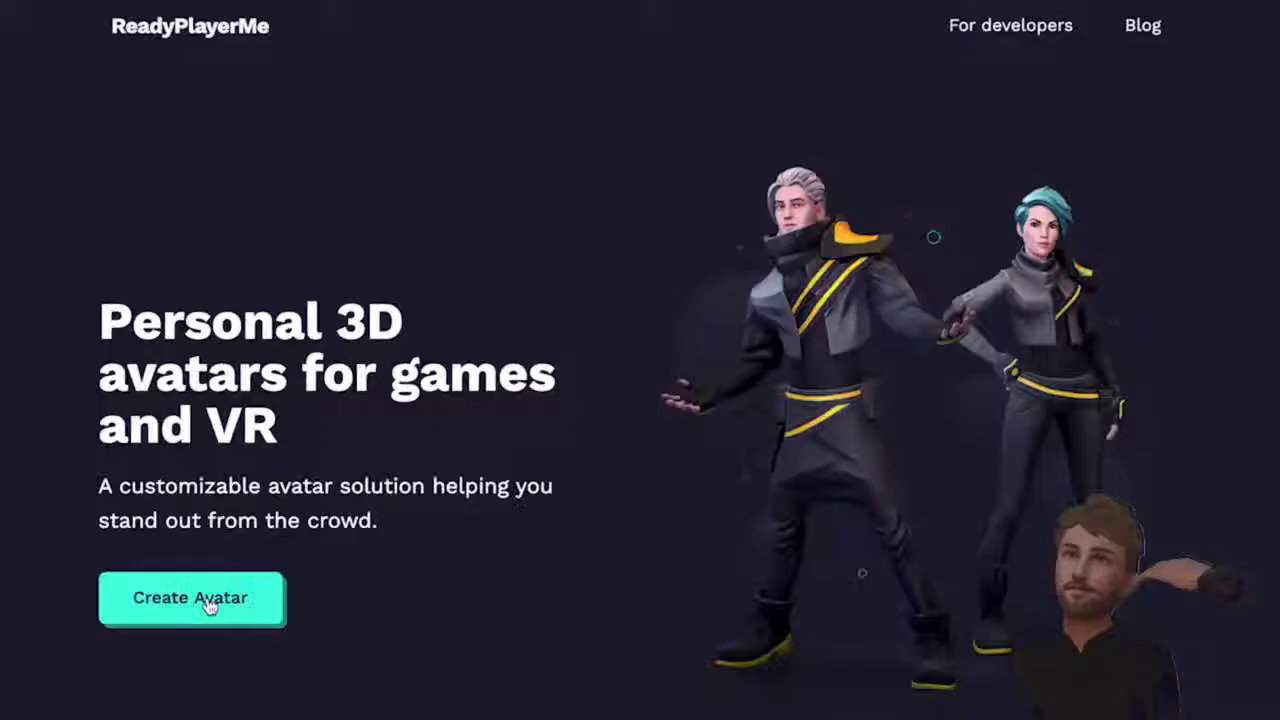
pyautogui.click(208, 604)
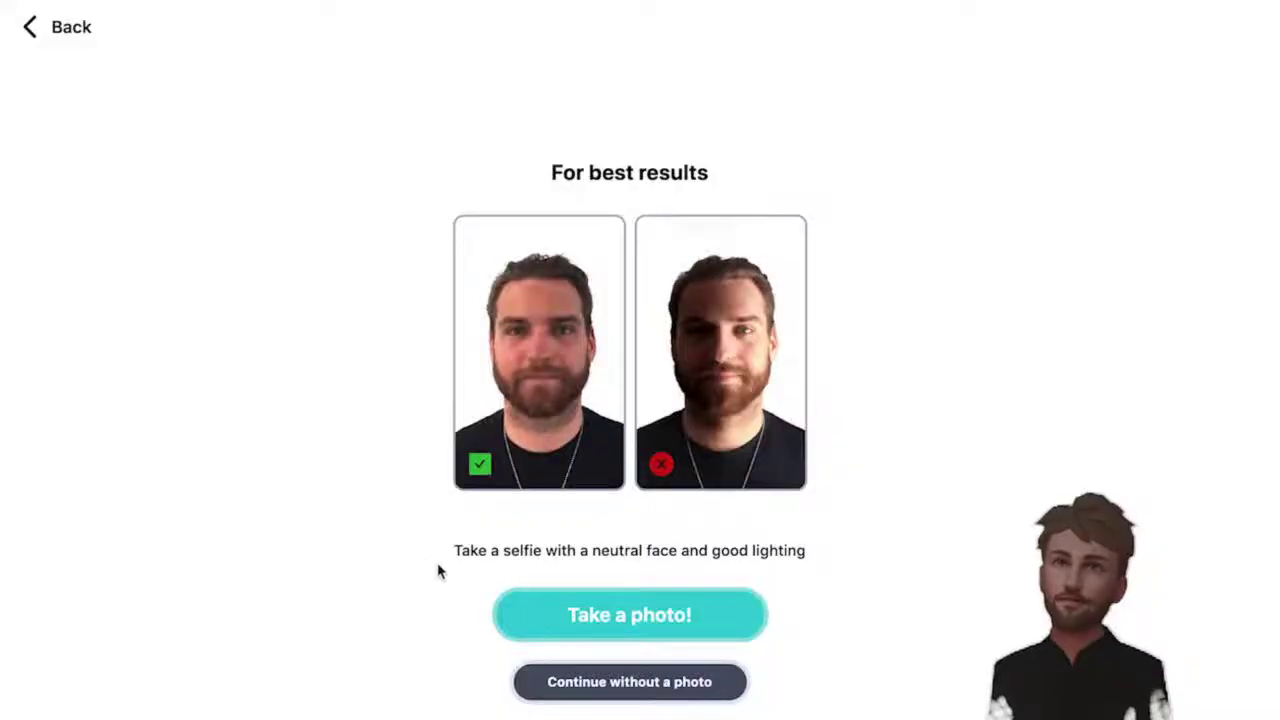
pyautogui.click(569, 606)
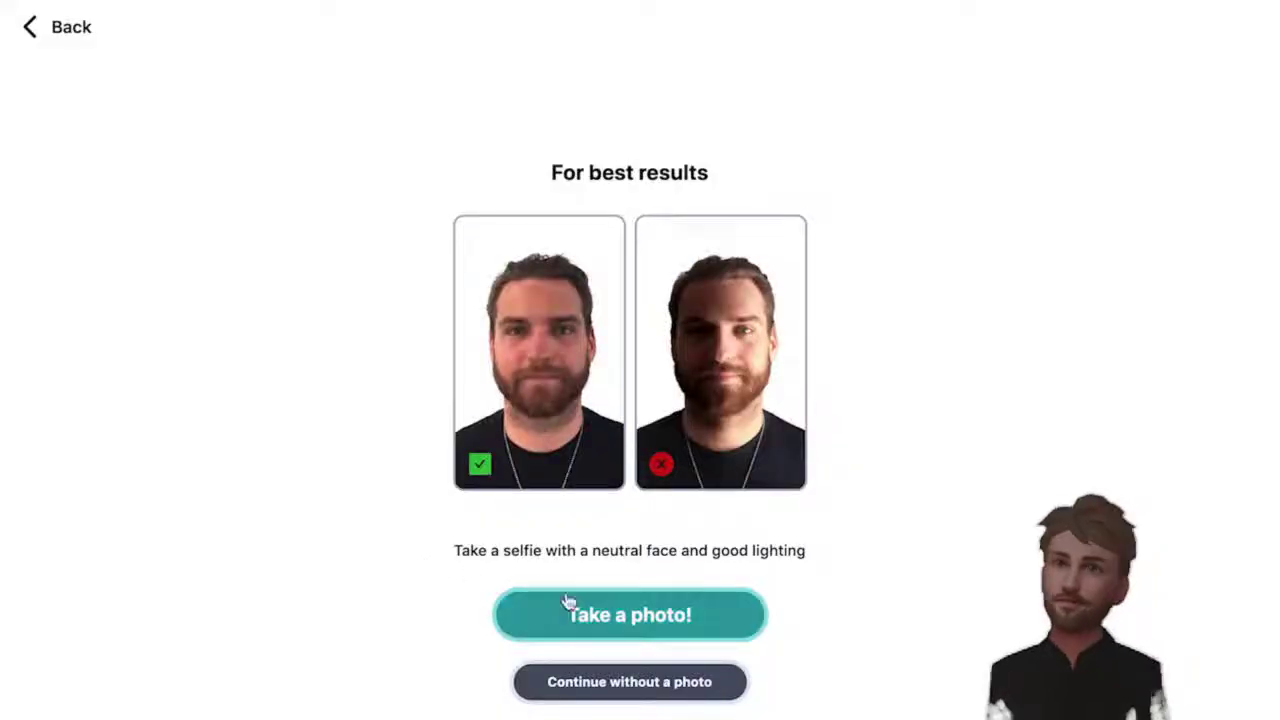